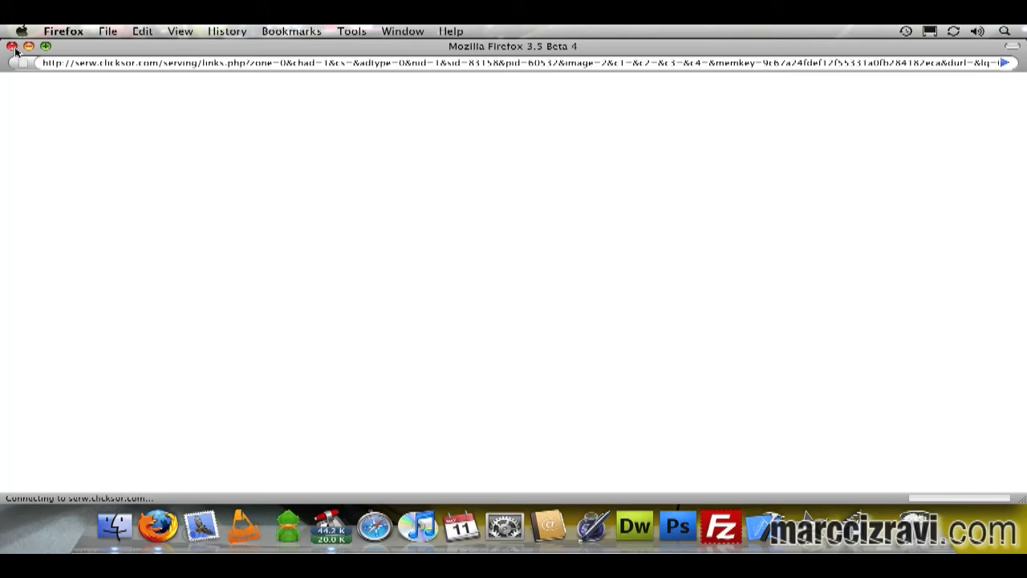
- Add the American Dad S04E19 torrent to Transmission, then close the BT-Chat tab
left_click(12, 47)
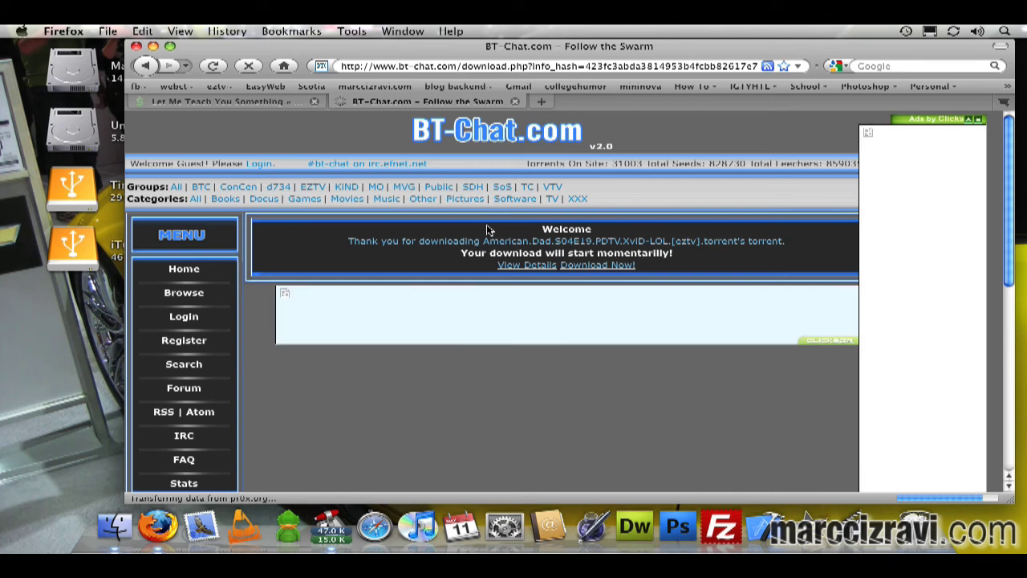
left_click(581, 271)
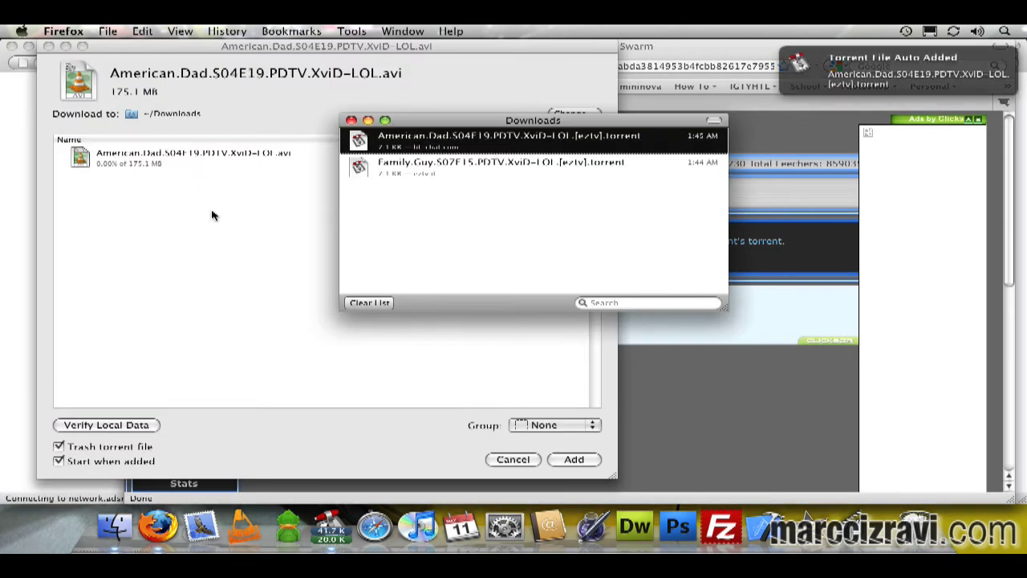
left_click(458, 374)
left_click(572, 459)
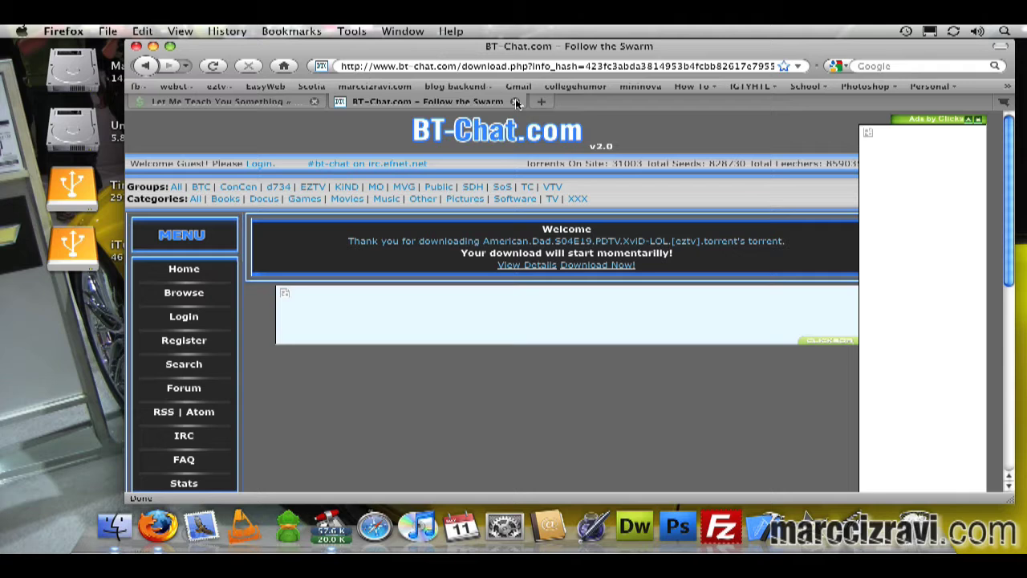
left_click(515, 102)
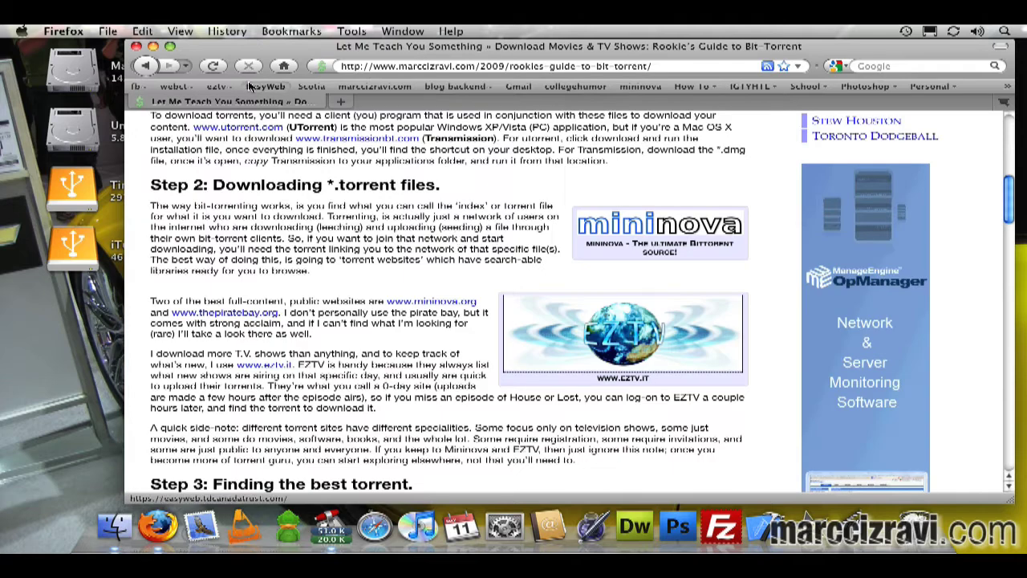
- Open EZTV in a new tab and download the Law and Order CI S08E04 torrent
left_click(522, 326)
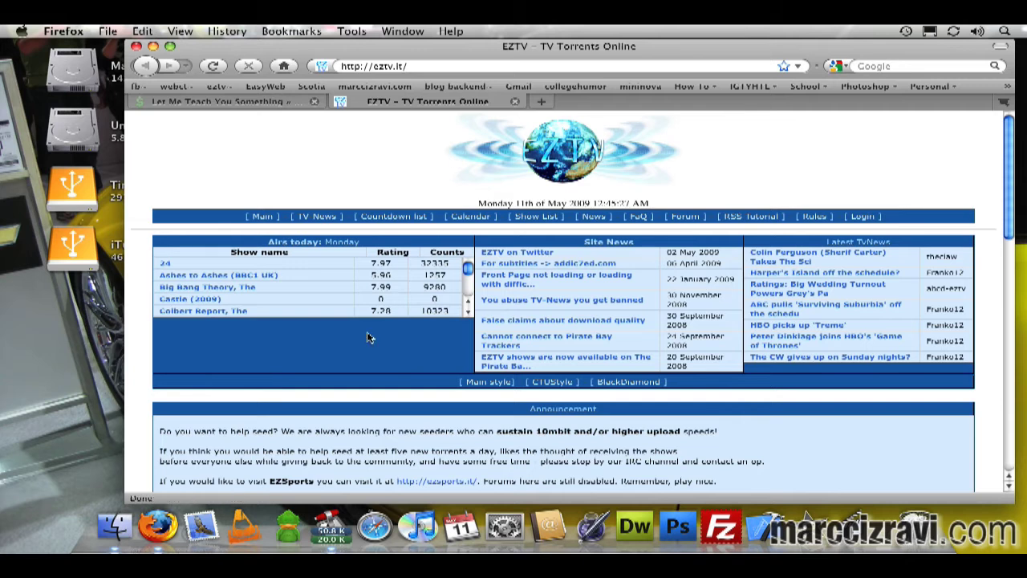
scroll(504, 350, "down", 5)
scroll(504, 350, "down", 3)
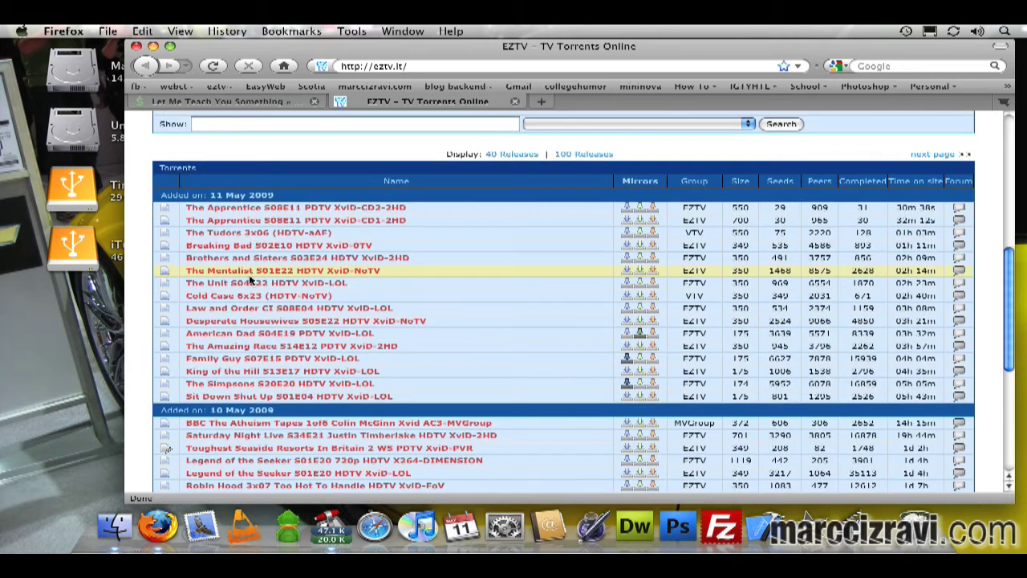
left_click(422, 312)
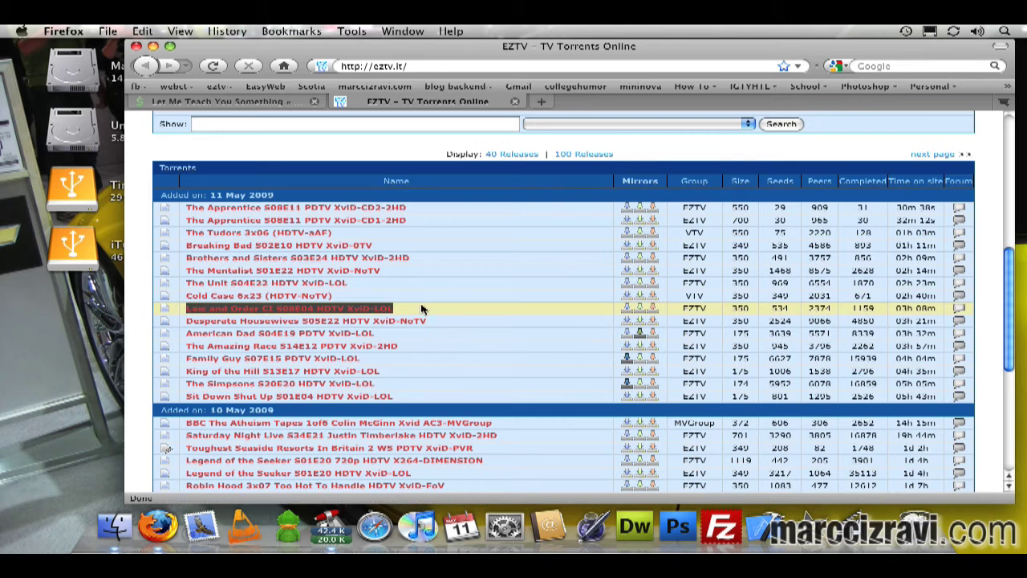
- Open Mininova from the guide in a new tab and reload it, then download EZTV's Family Guy torrent
left_click(241, 101)
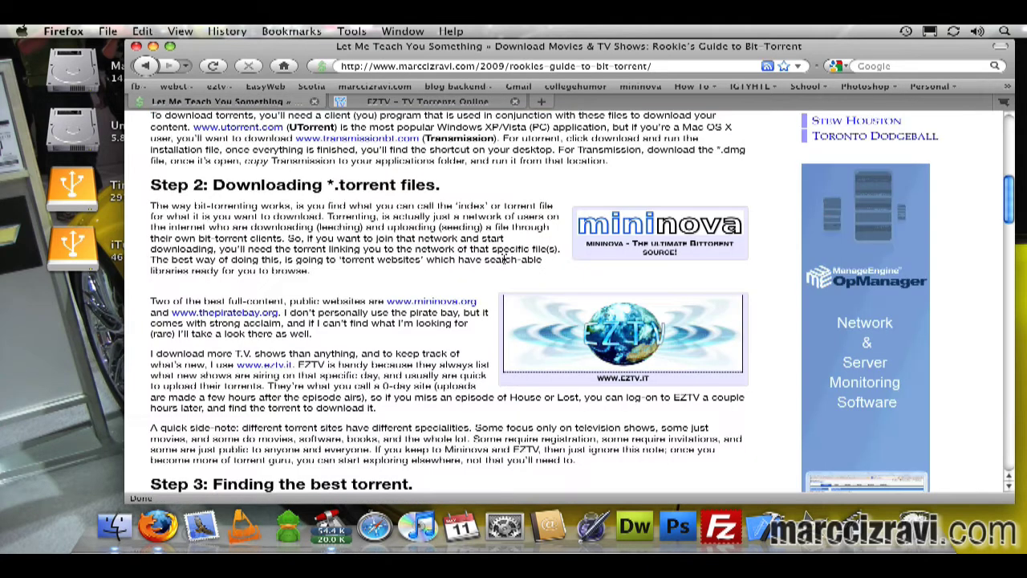
left_click(611, 227)
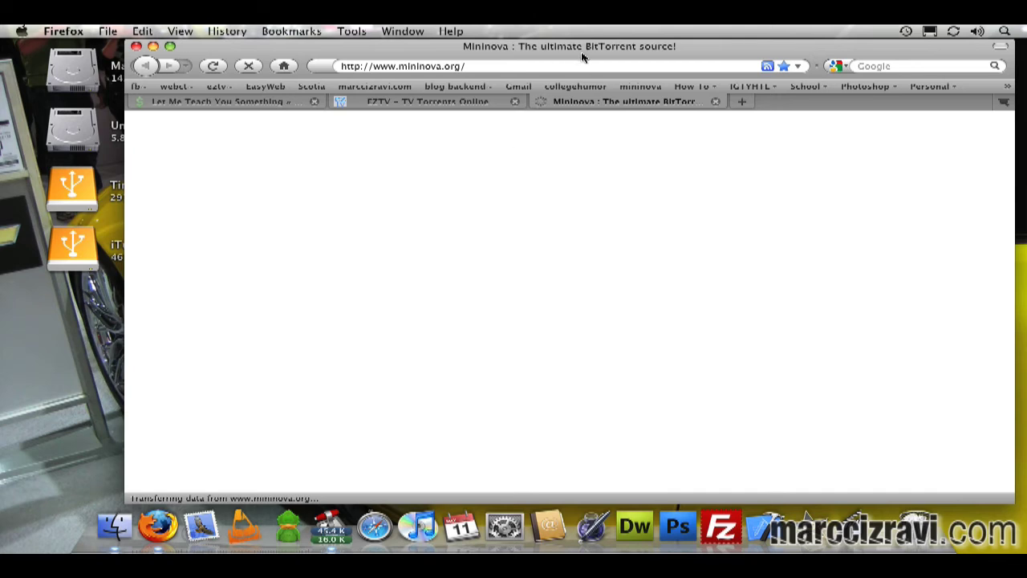
left_click_drag(582, 53, 550, 47)
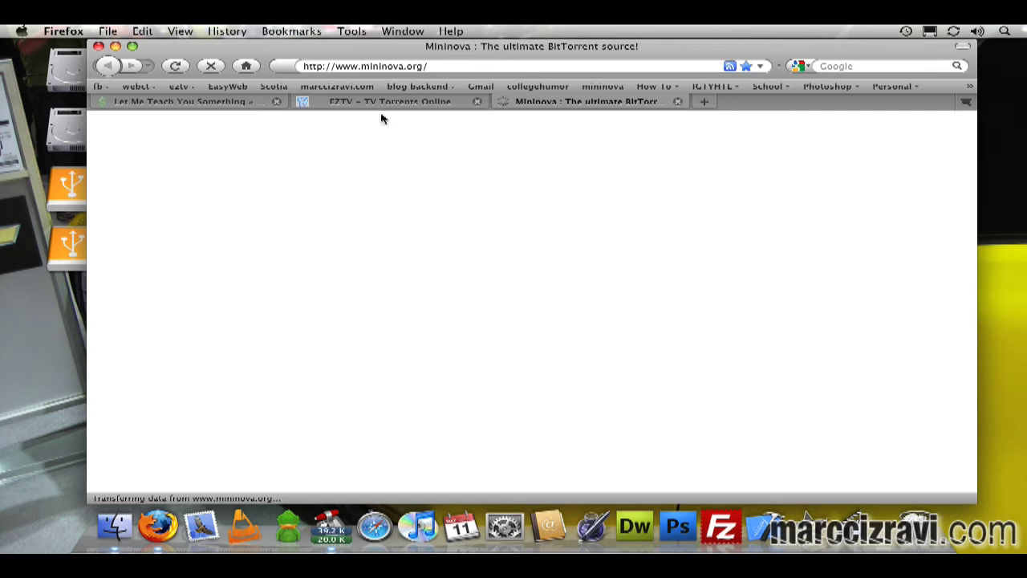
left_click(449, 66)
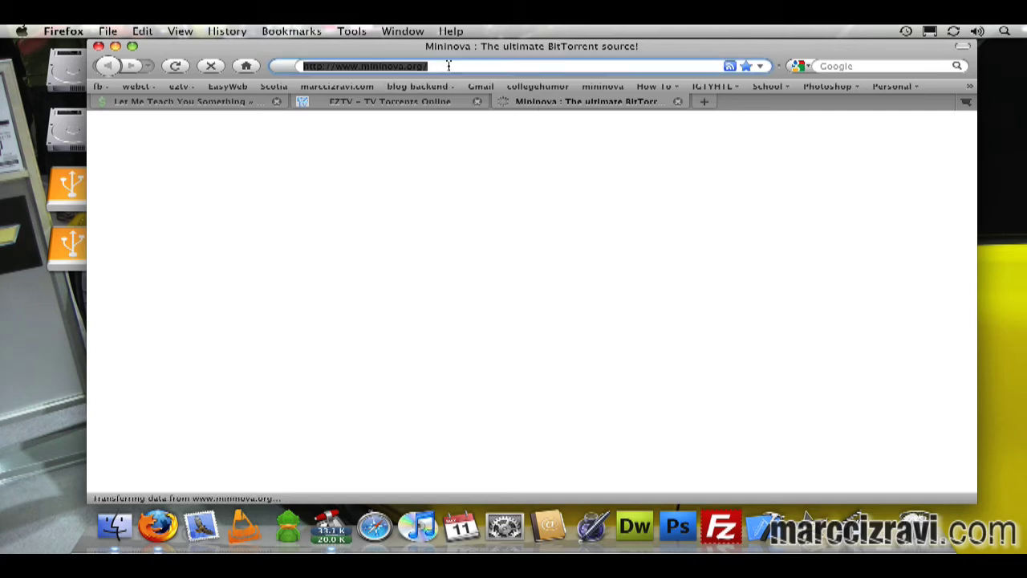
key("Return")
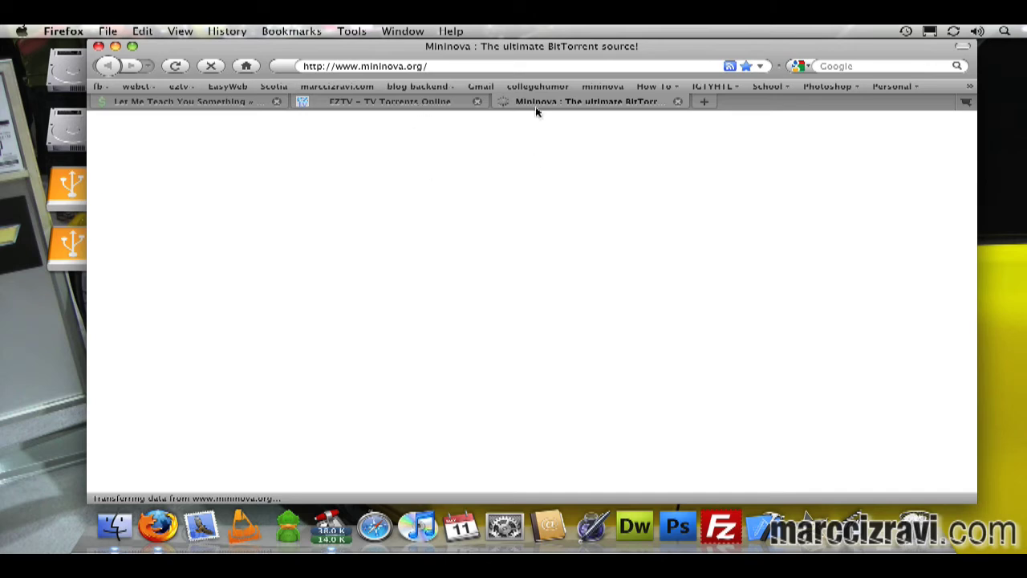
left_click(406, 105)
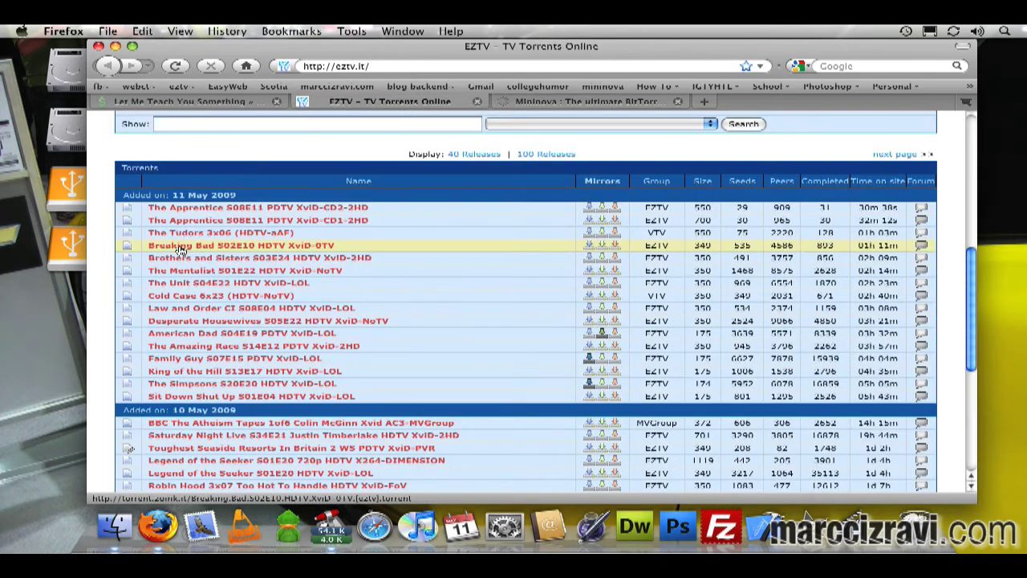
left_click(233, 359)
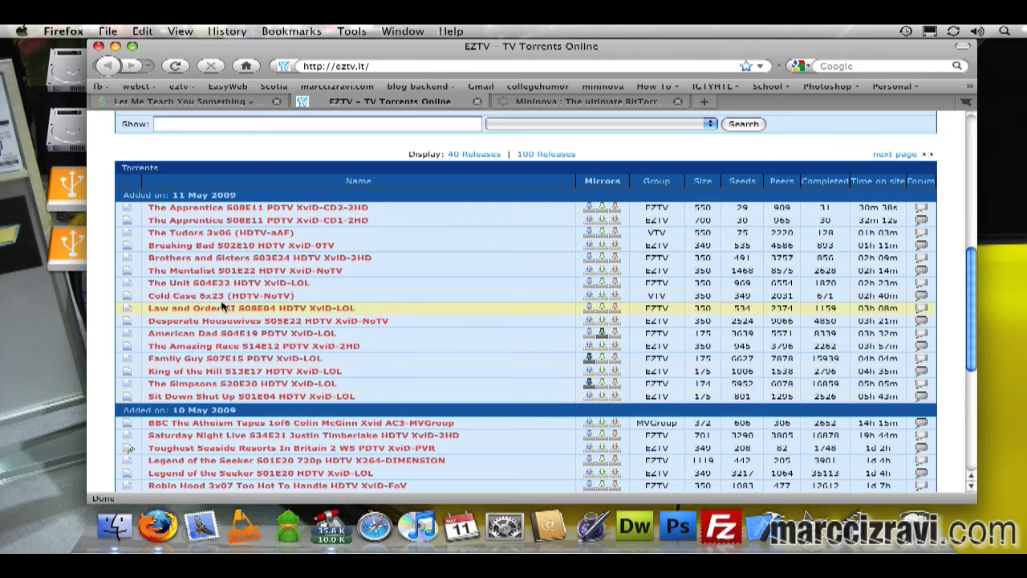
- Send another episode torrent to Transmission and move the transfers window down and right
left_click(228, 333)
left_click(265, 210)
left_click(245, 146)
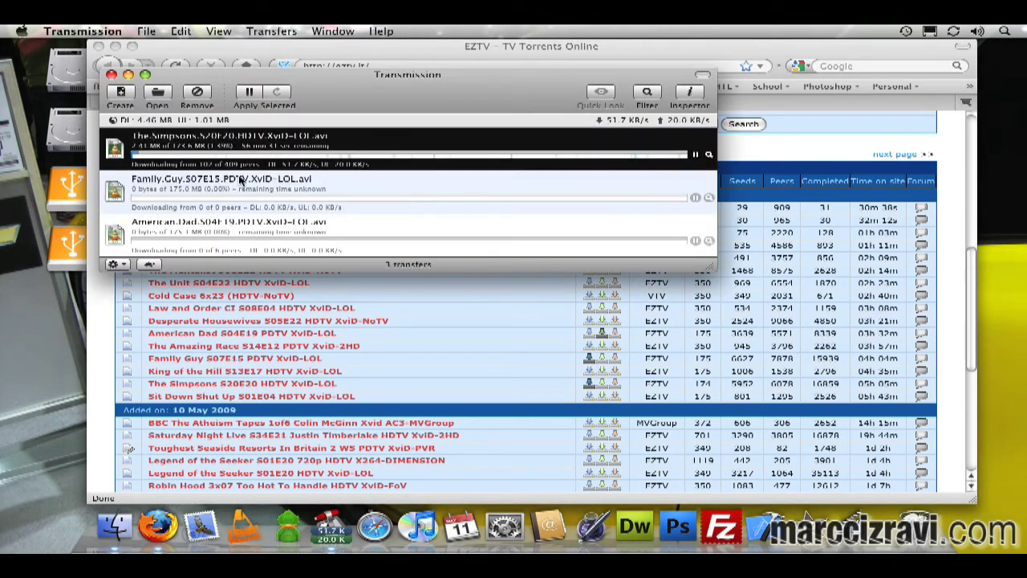
left_click(243, 181)
left_click(265, 142)
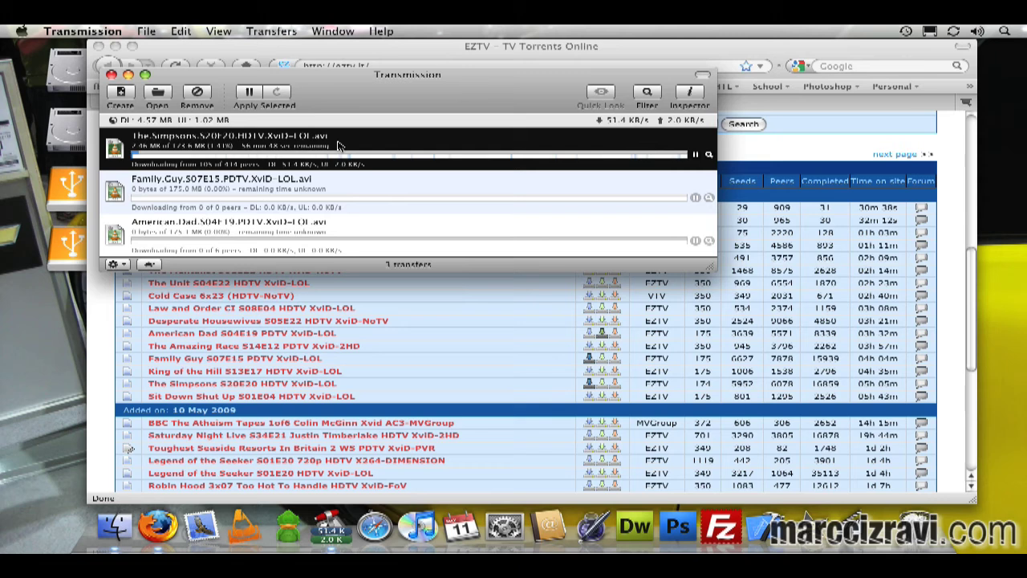
left_click_drag(412, 106, 635, 226)
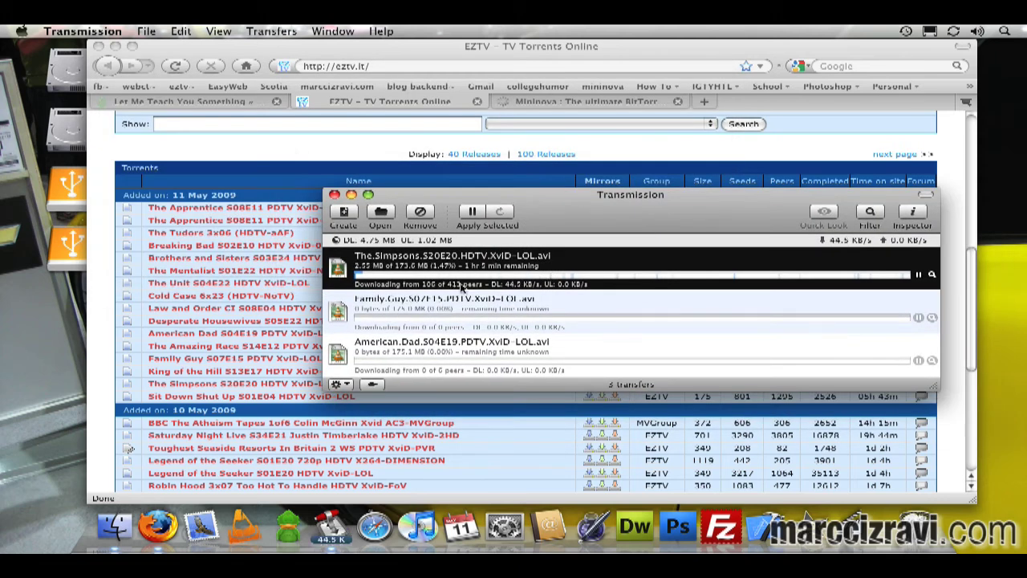
- Inspect the Family Guy transfer's general info and peers, then select the other transfers
left_click(440, 329)
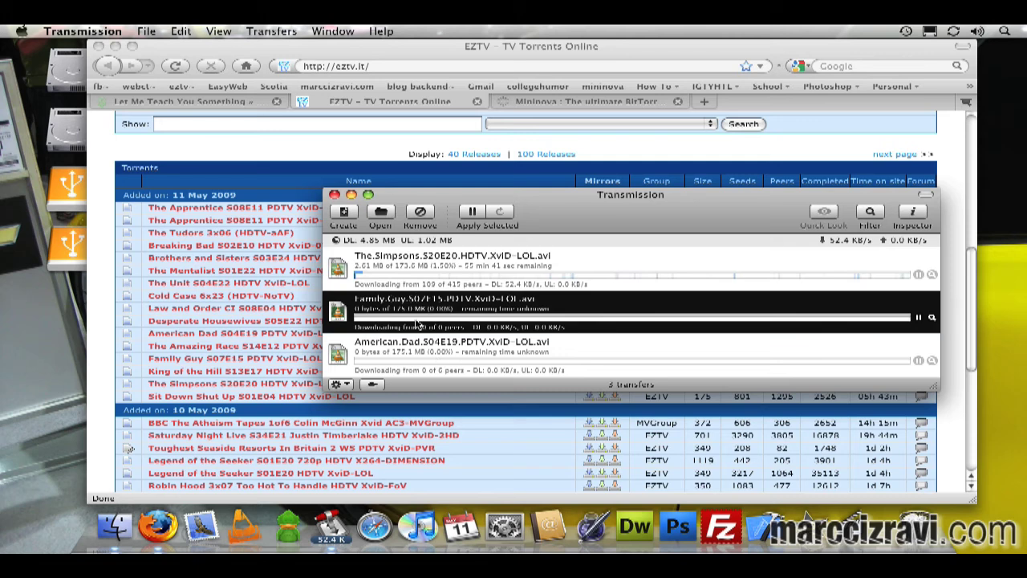
key("super+i")
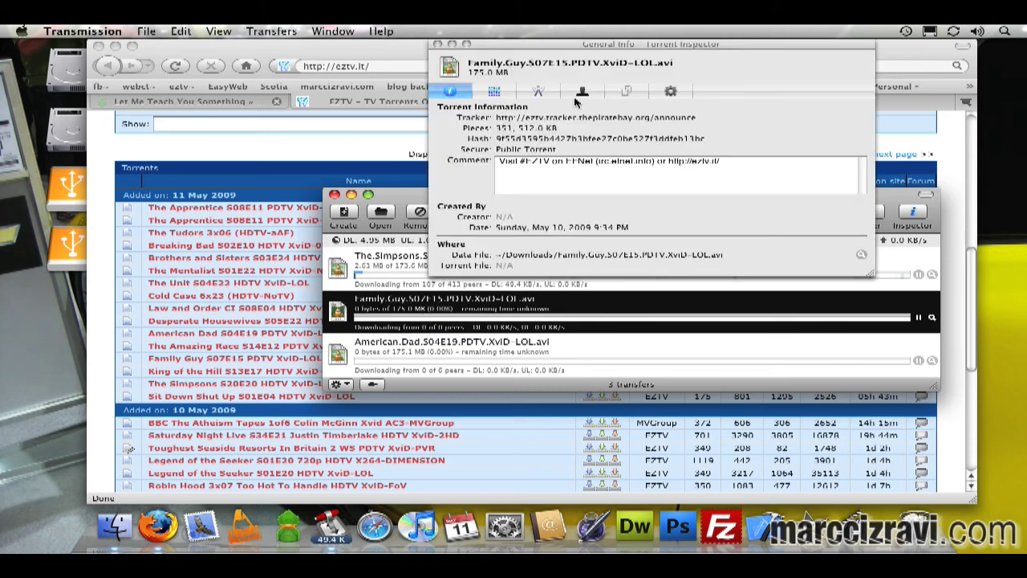
left_click(582, 91)
left_click(437, 44)
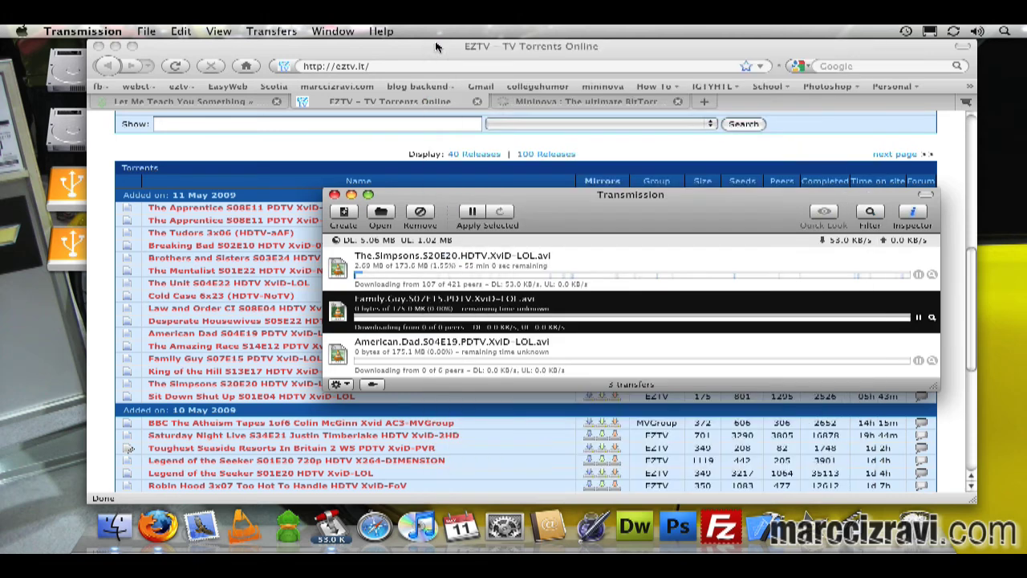
left_click(428, 371)
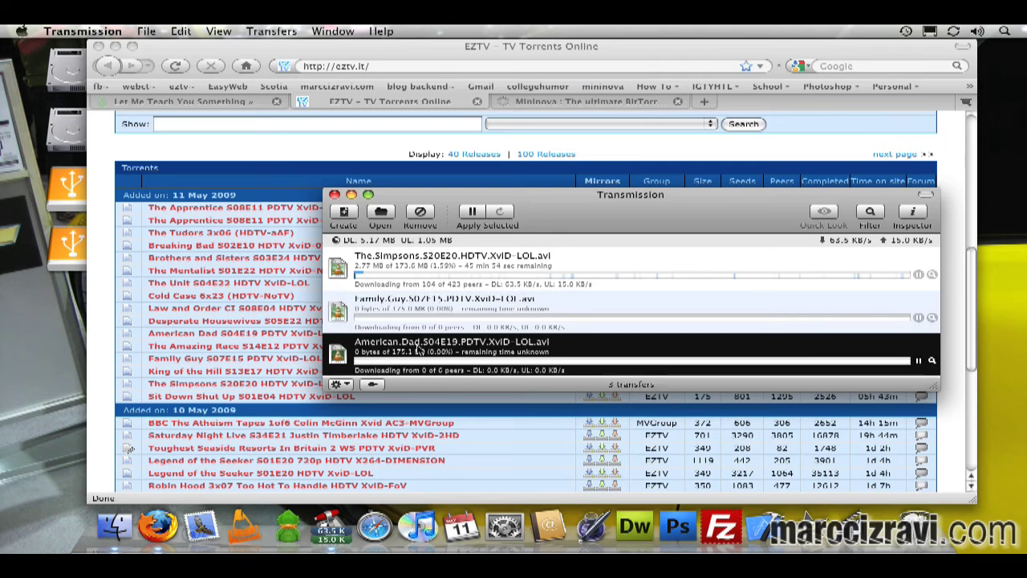
left_click(428, 317)
left_click(453, 277)
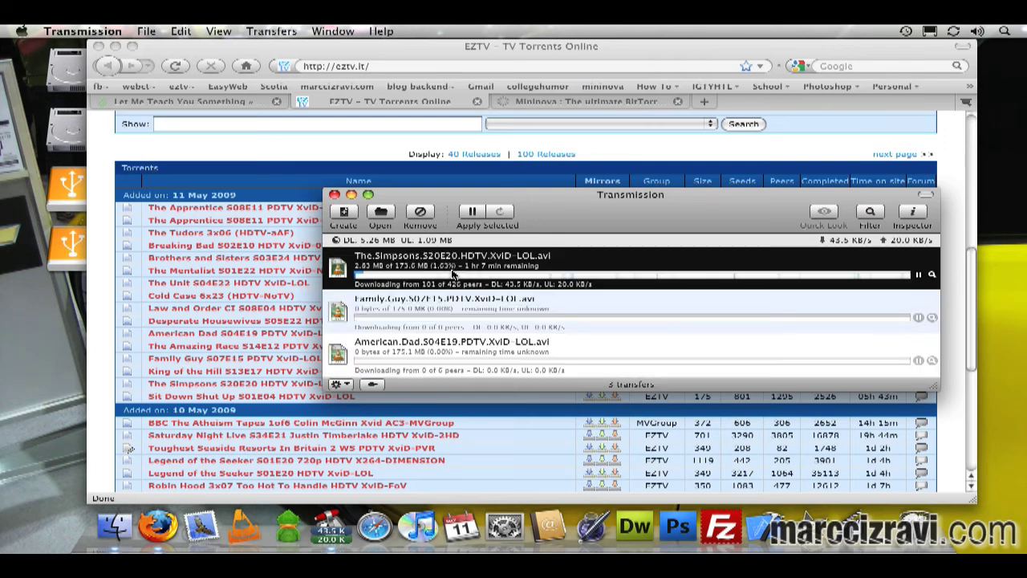
- Switch to the Mininova tab and search for 'law and order'
left_click(546, 122)
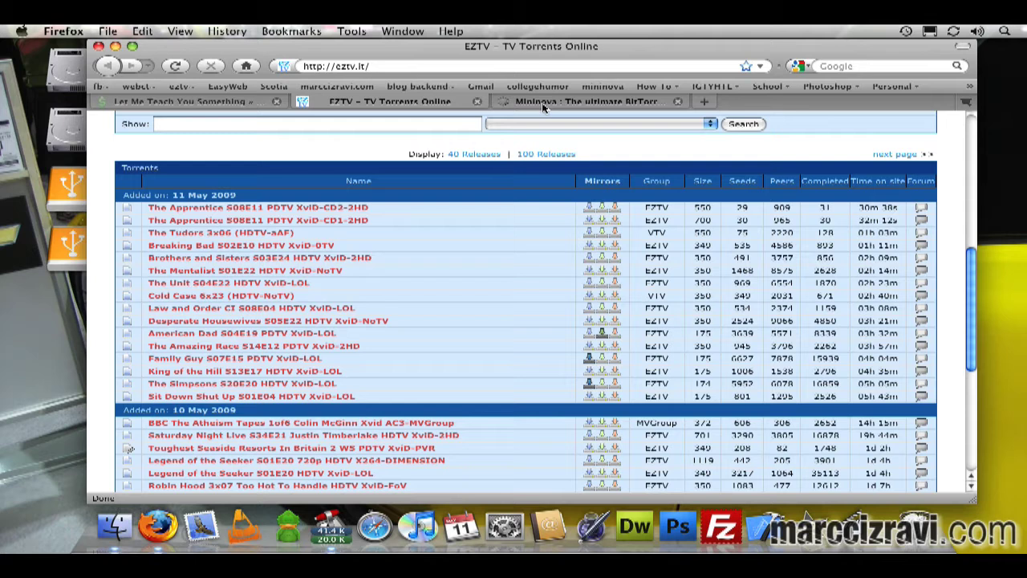
left_click(545, 103)
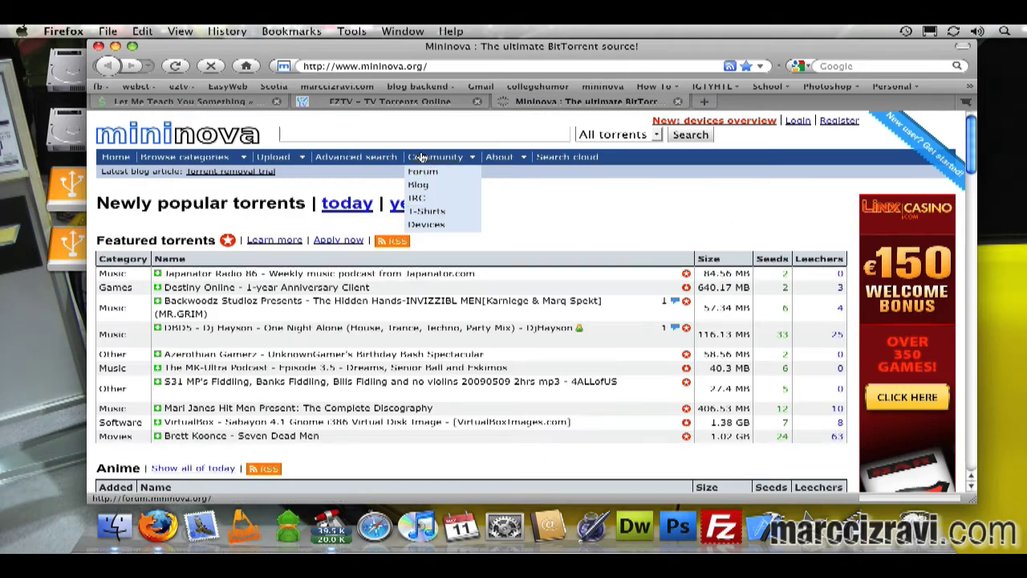
left_click(401, 135)
type("law and order")
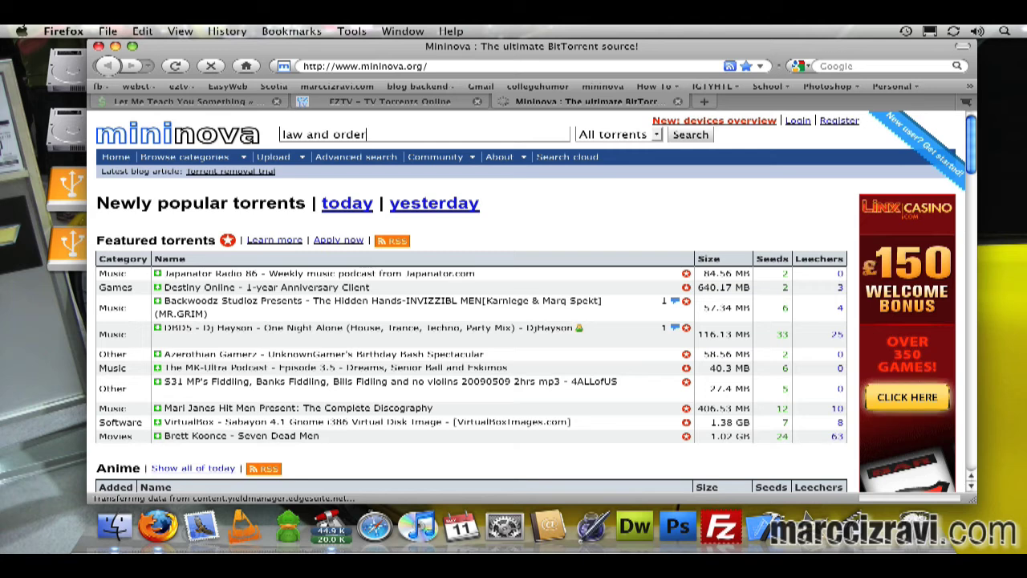
left_click(701, 135)
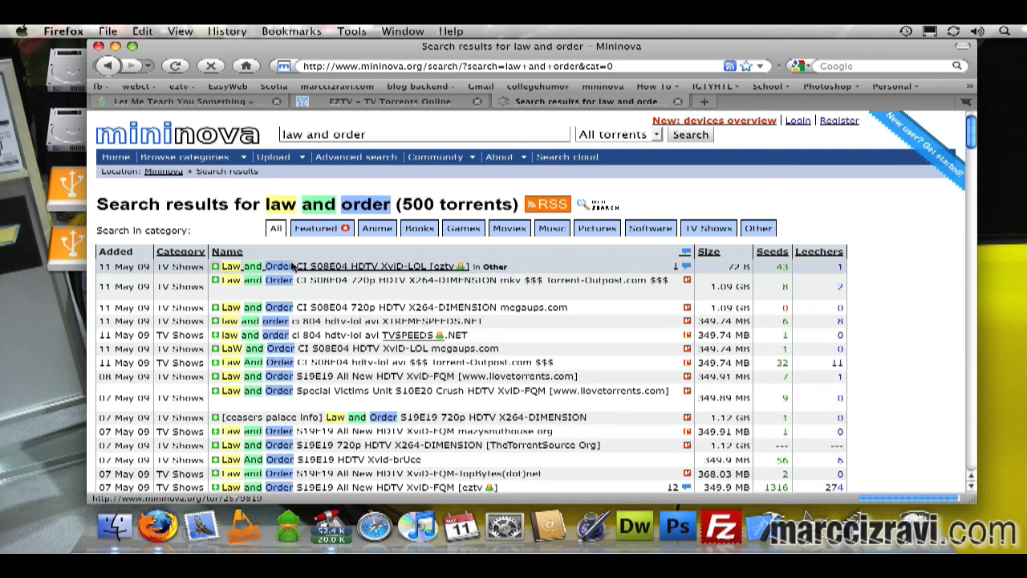
- Check the Law and Order CI episode on EZTV, then browse Mininova's law and order results
left_click(305, 101)
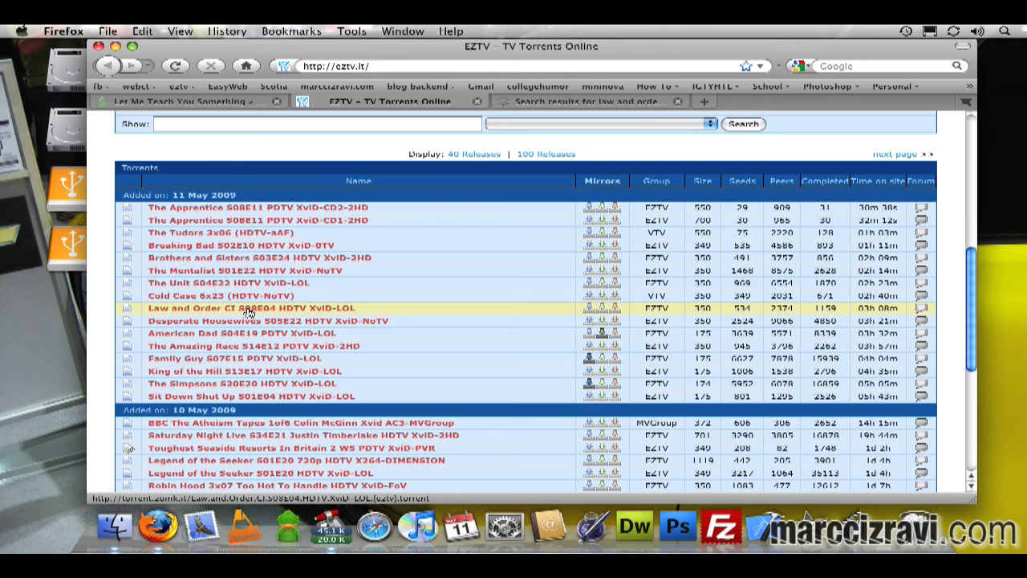
key("ctrl+Tab")
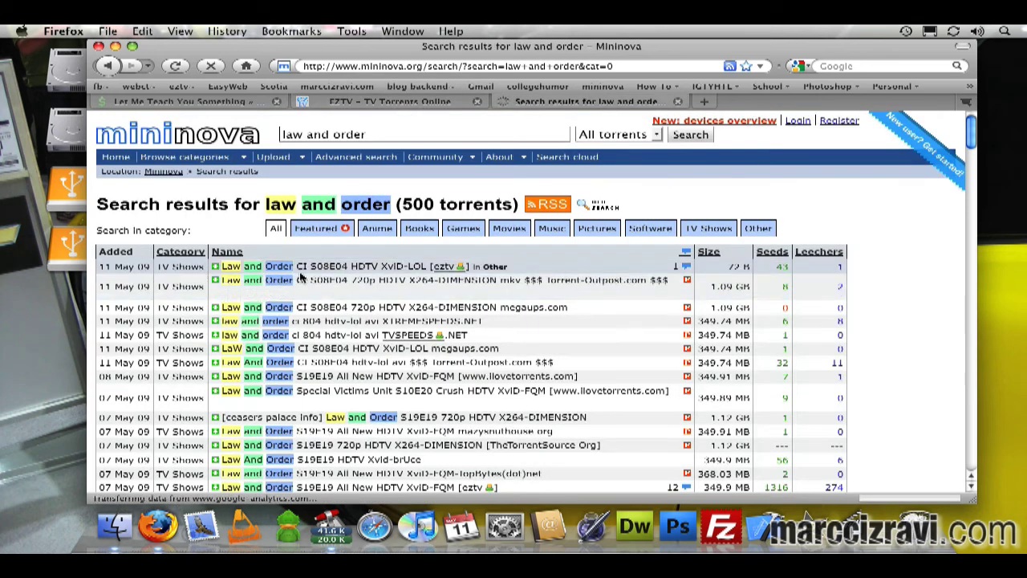
scroll(487, 228, "down", 2)
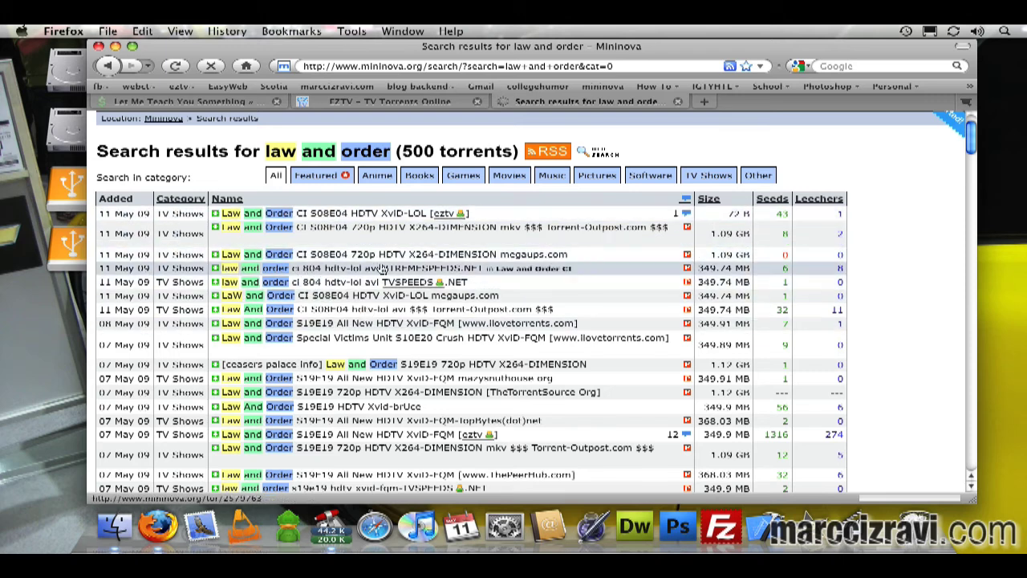
scroll(245, 177, "up", 2)
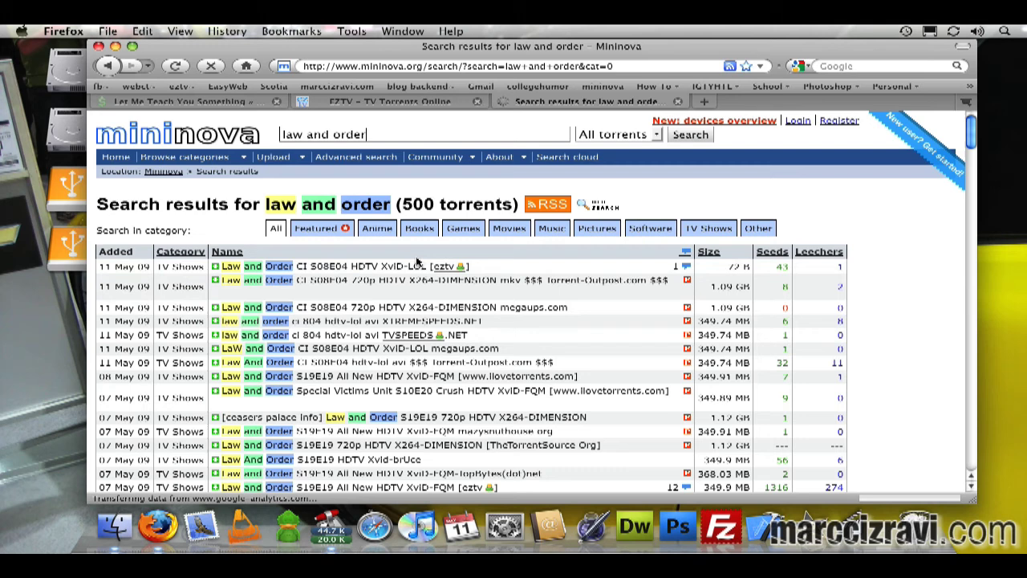
scroll(439, 263, "down", 3)
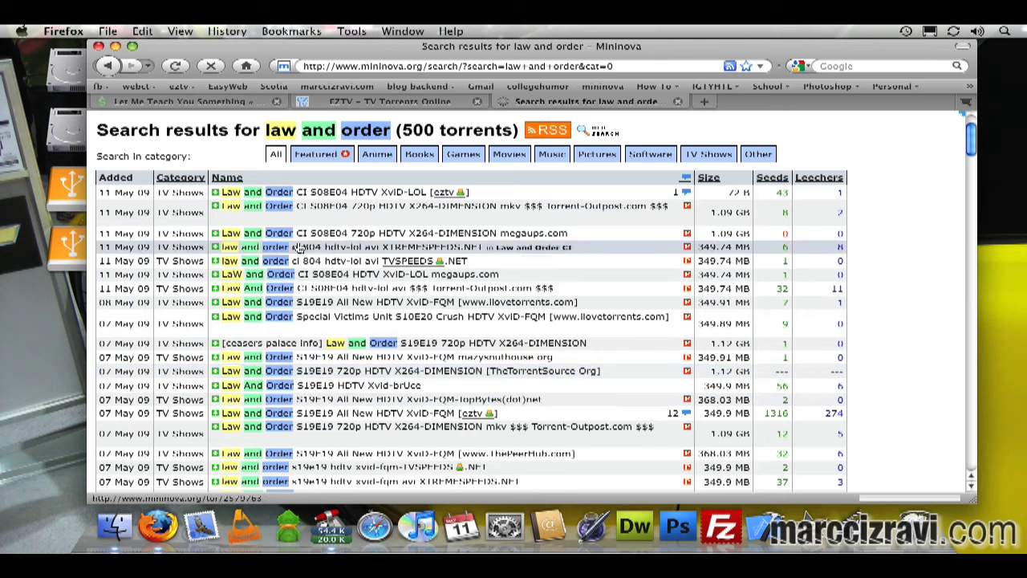
scroll(473, 255, "up", 2)
scroll(473, 255, "up", 2)
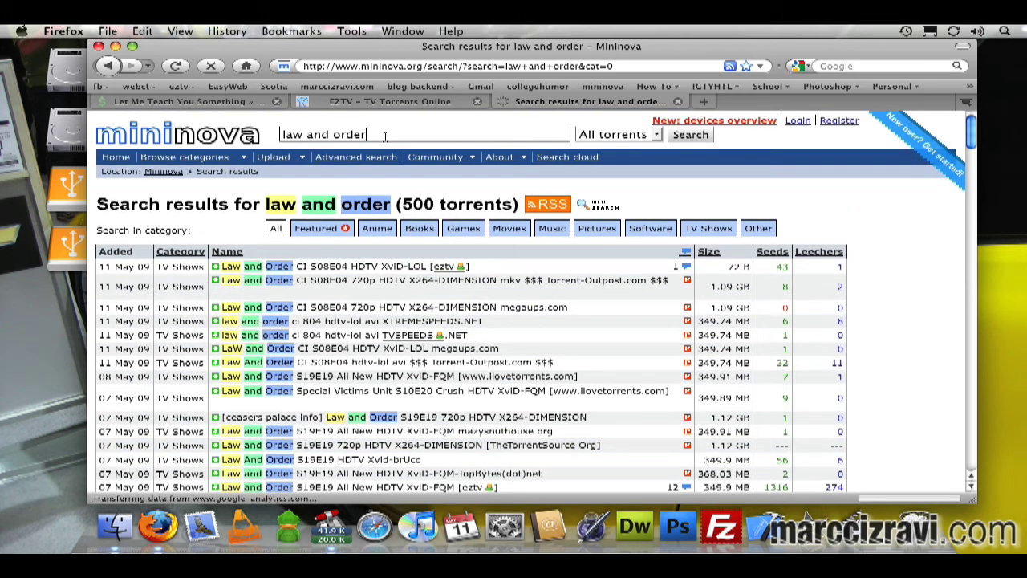
- Sort the law and order results by number of seeds and scroll through them
left_click(433, 134)
left_click(720, 255)
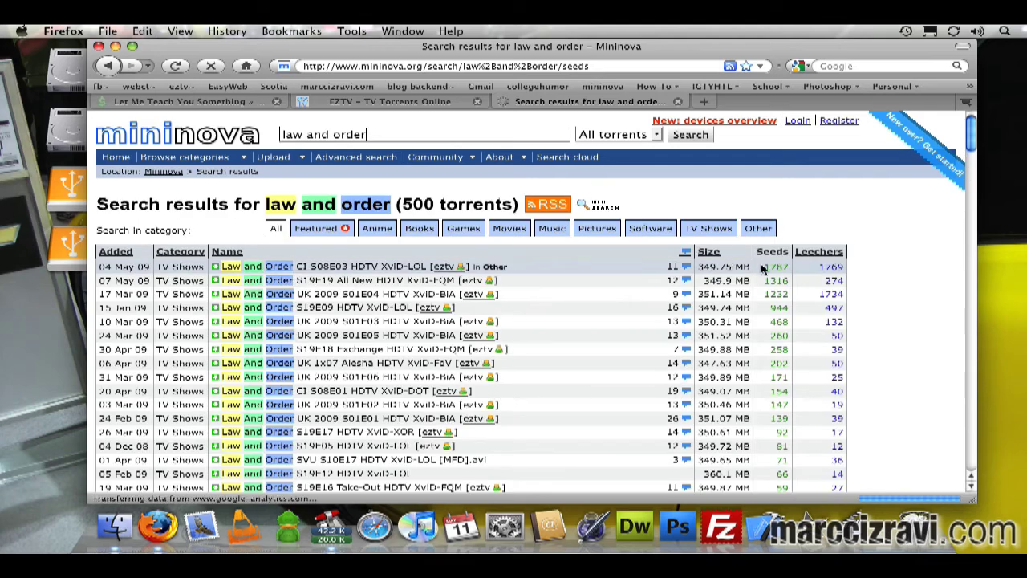
scroll(344, 286, "down", 1)
scroll(343, 286, "down", 3)
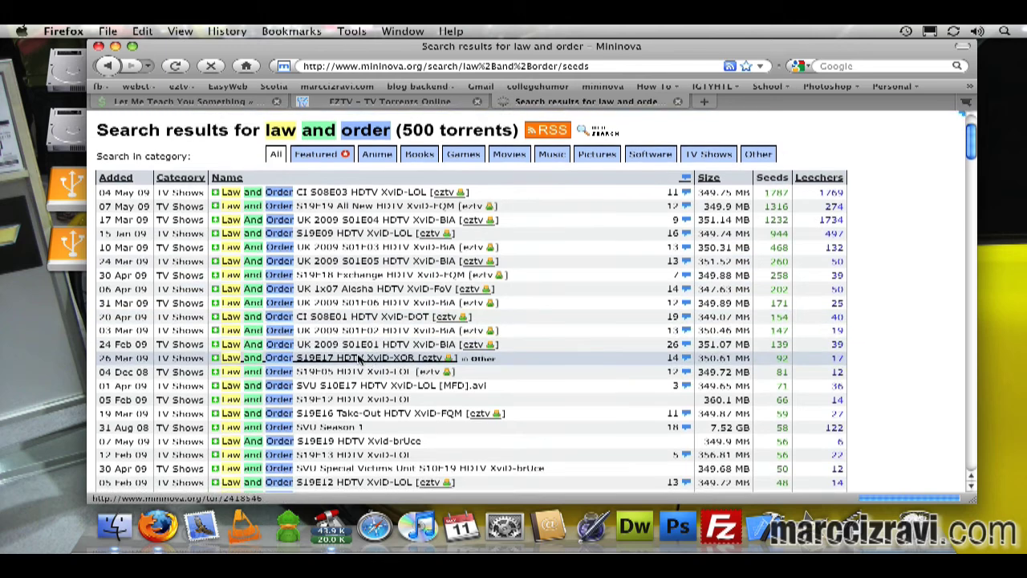
scroll(371, 362, "down", 3)
scroll(333, 287, "down", 2)
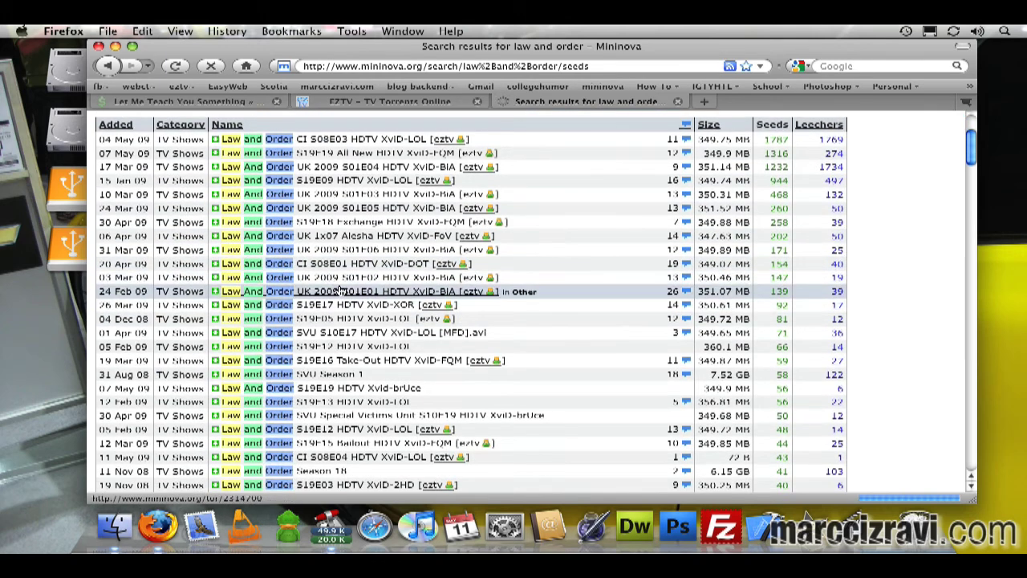
scroll(370, 289, "up", 5)
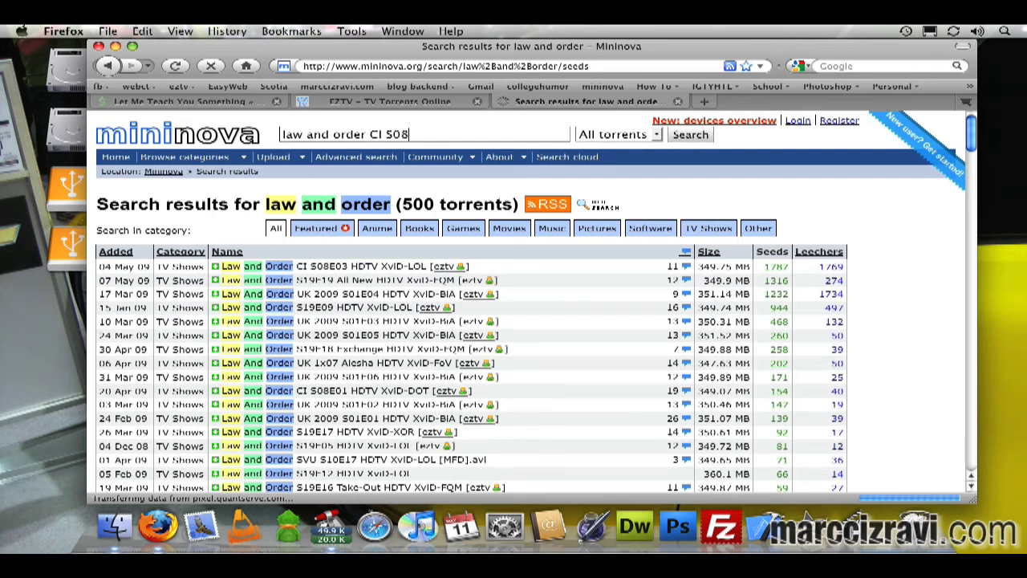
- Rerun the search as 'law and order CI S08E04', narrowing the results to 5 torrents
type("4")
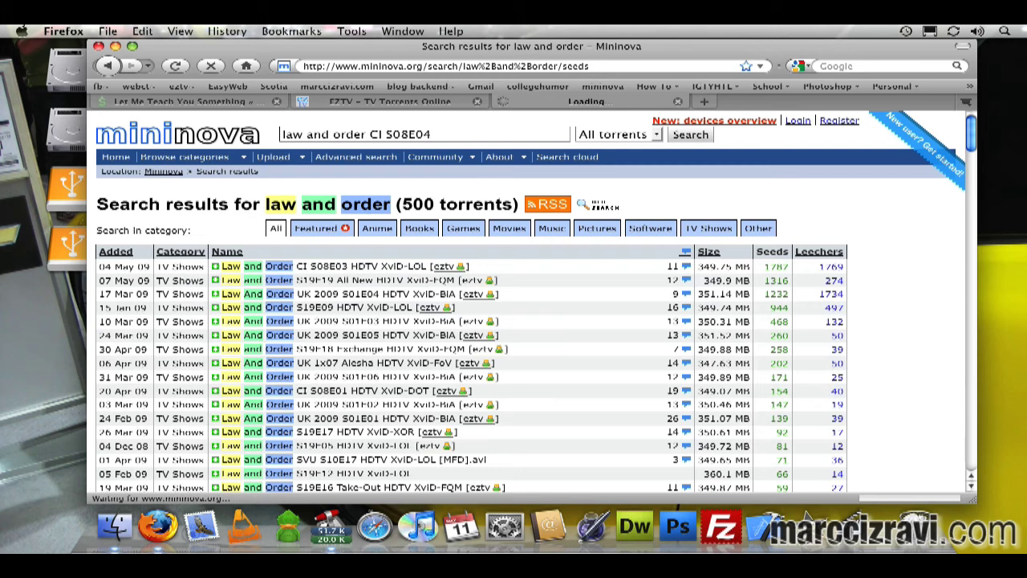
key("Return")
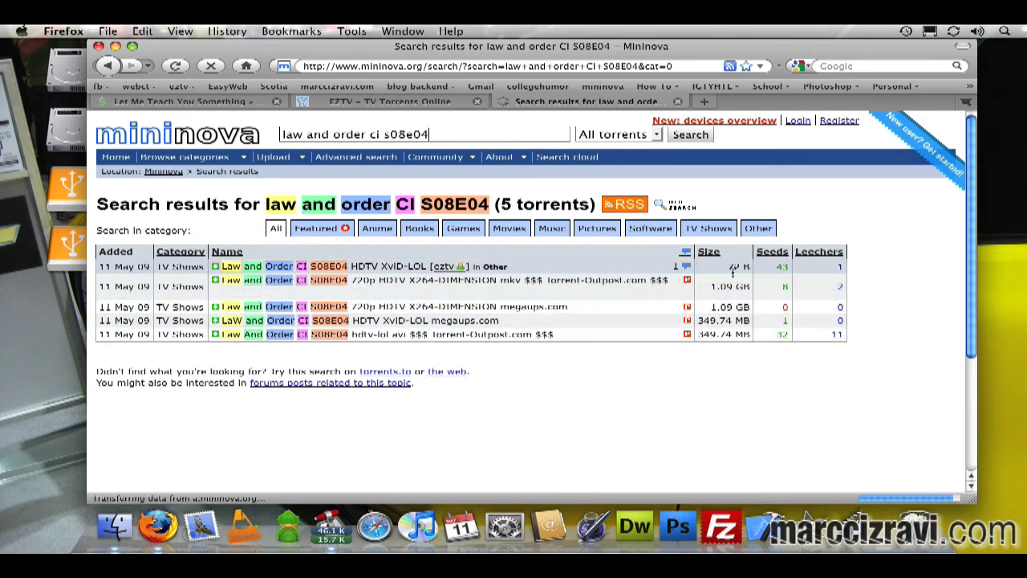
left_click_drag(733, 273, 729, 270)
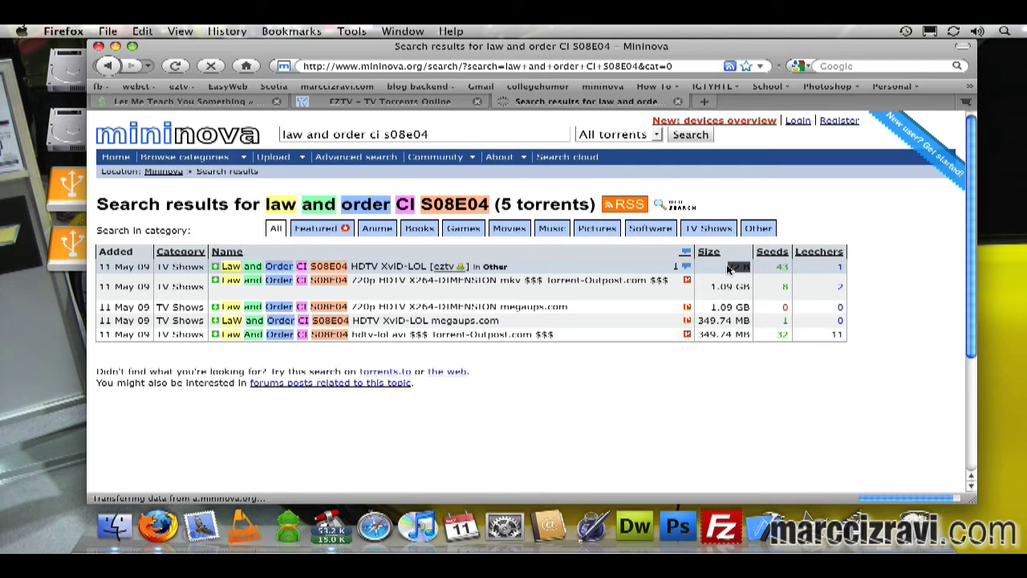
left_click(730, 270)
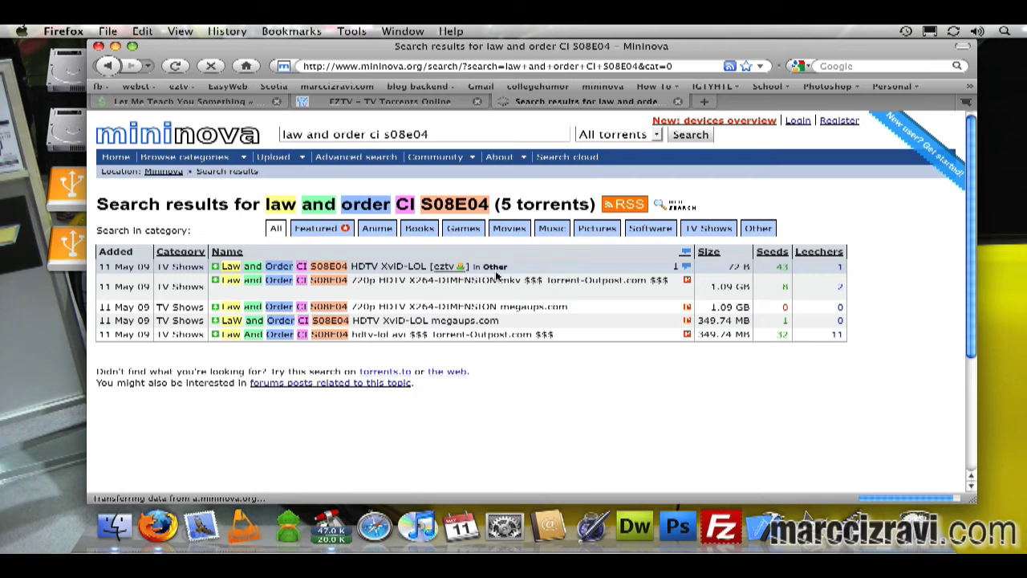
- Close the Mininova tab, add EZTV's Law and Order CI S08E04 torrent to Transmission, and clear Downloads
left_click(677, 103)
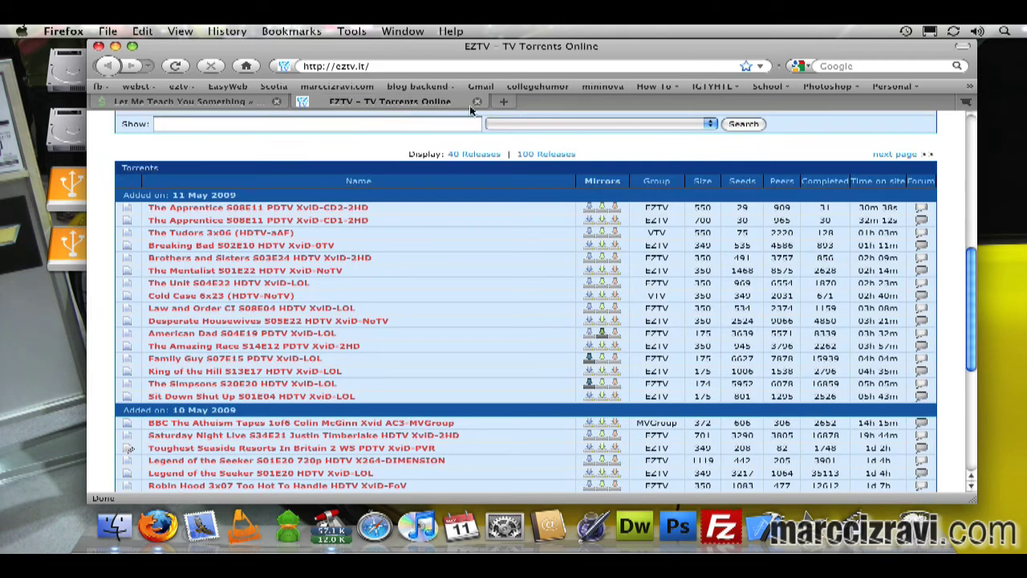
left_click(232, 310)
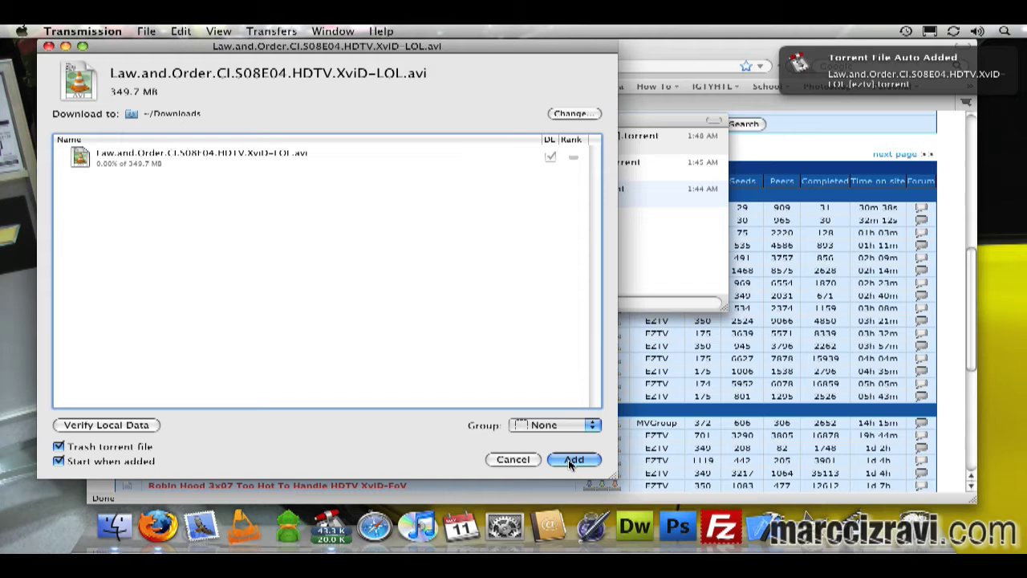
key("Return")
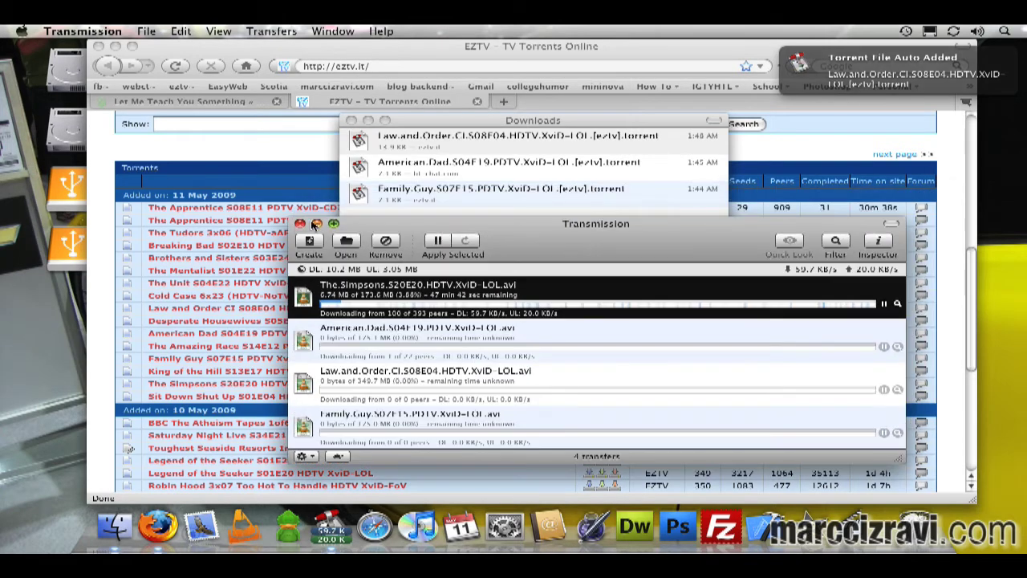
key("super+h")
left_click(370, 302)
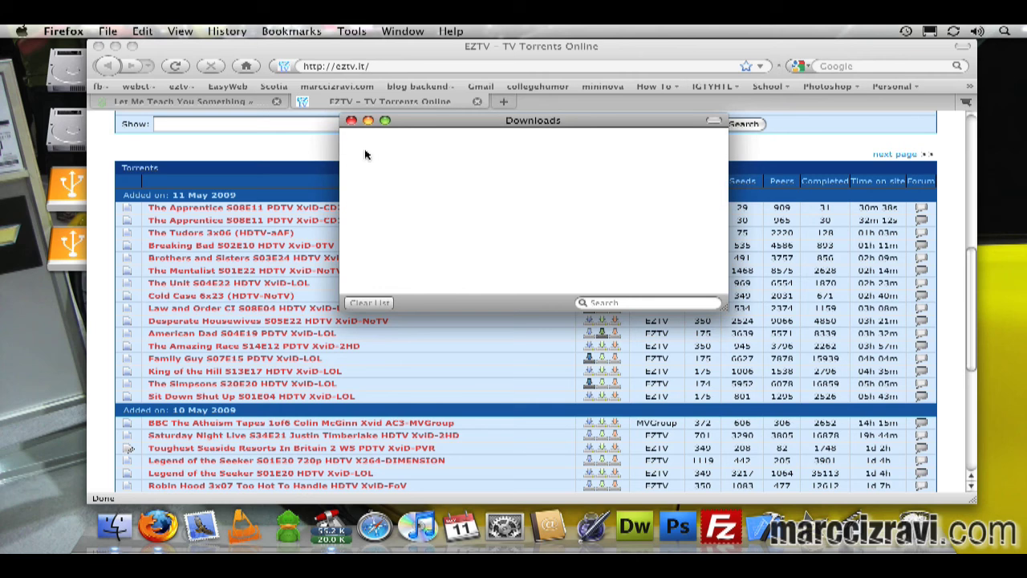
- Close Downloads and search Mininova for 'independance day'
left_click(350, 120)
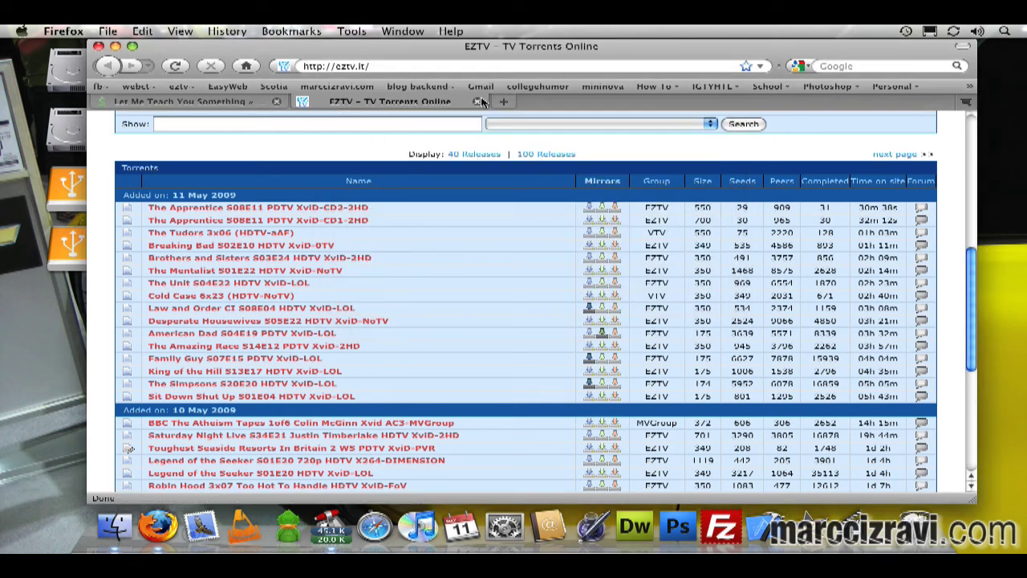
left_click(603, 87)
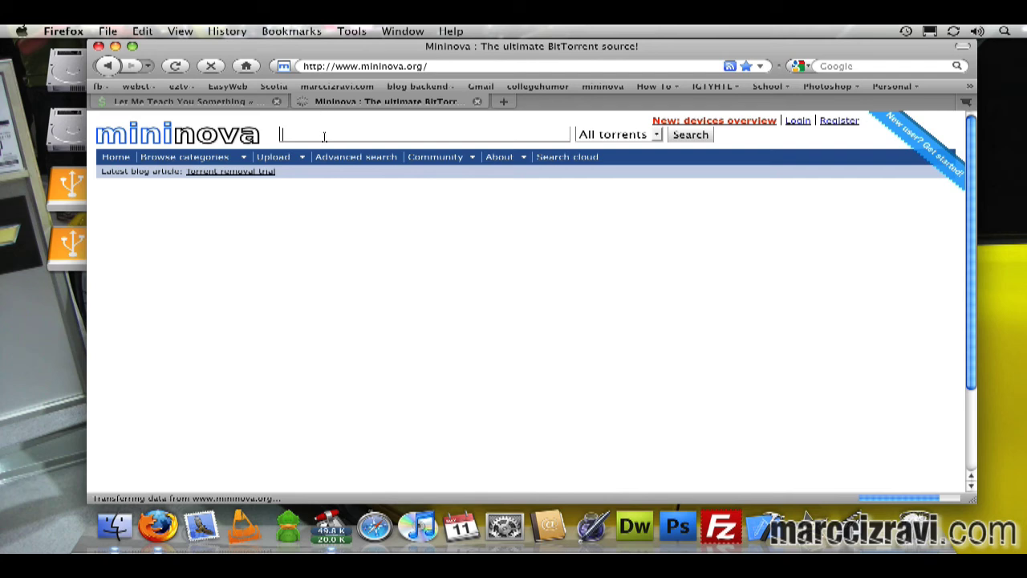
type("Independa")
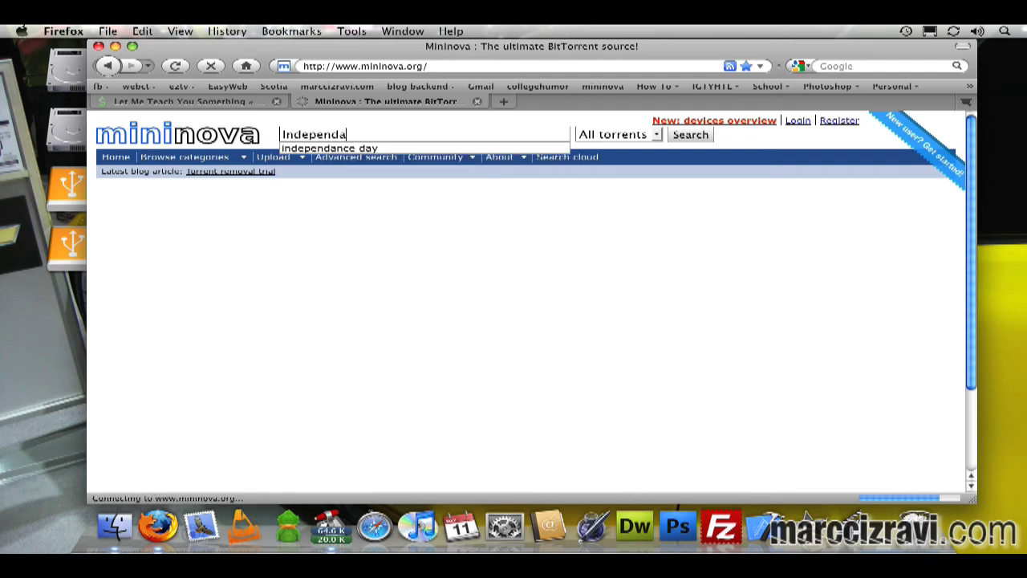
key("Down")
key("Return")
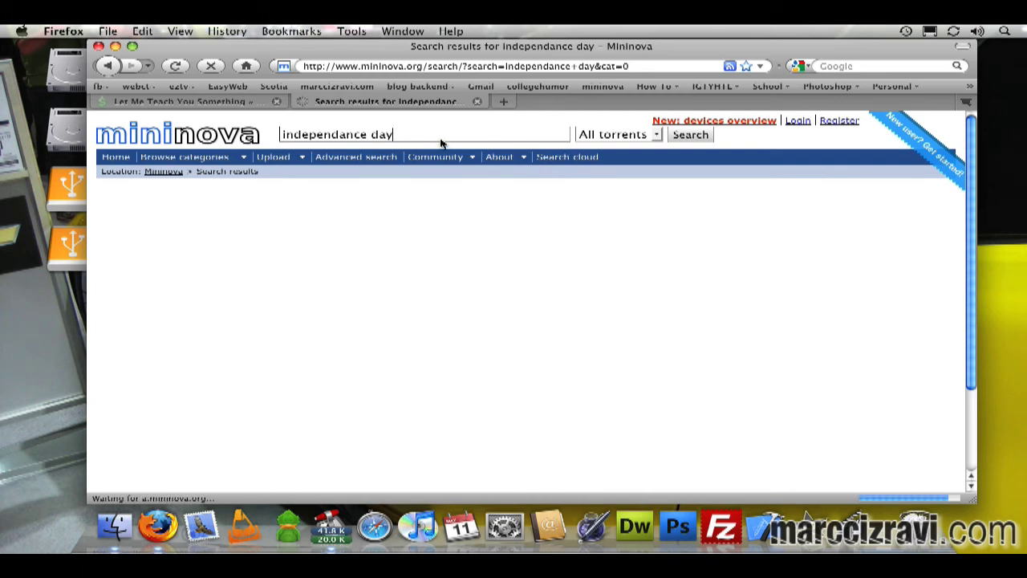
- Sort the results by seeds and open the Independance Day.(1996).AVI torrent page
mouse_move(494, 159)
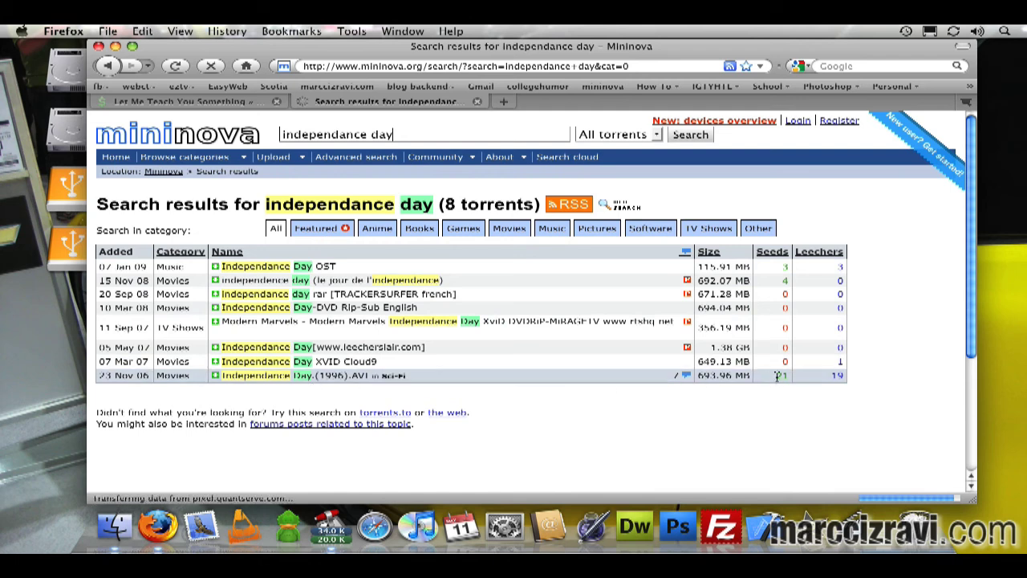
left_click(772, 252)
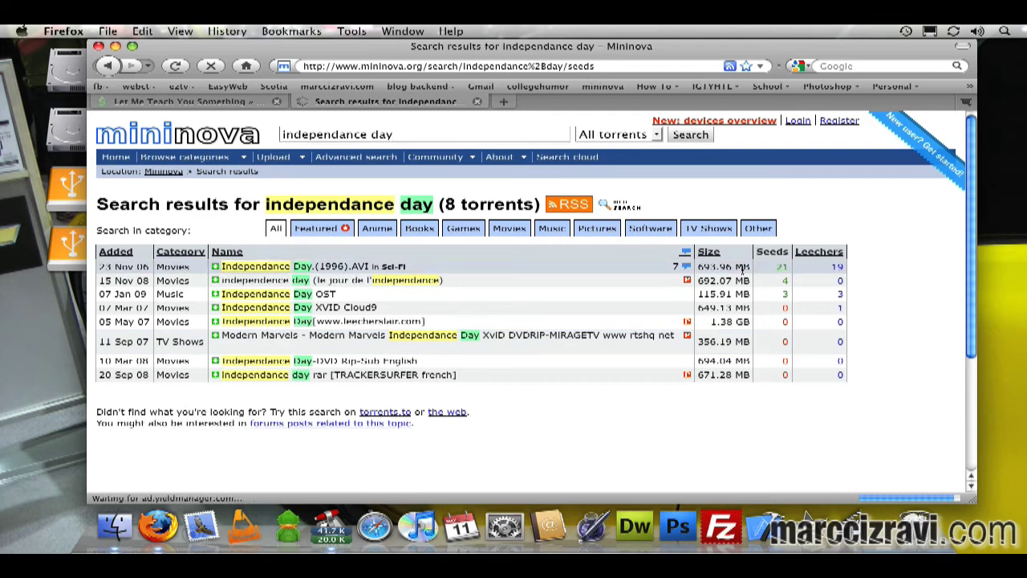
left_click(313, 265)
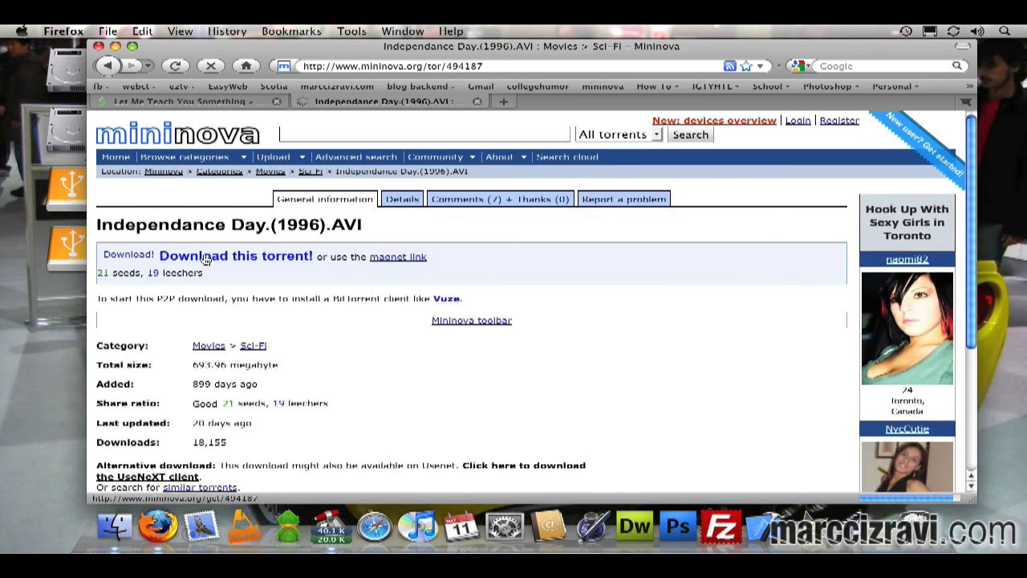
- Download the Independance Day.(1996).AVI torrent and add it to Transmission
left_click_drag(98, 225, 393, 232)
left_click(241, 256)
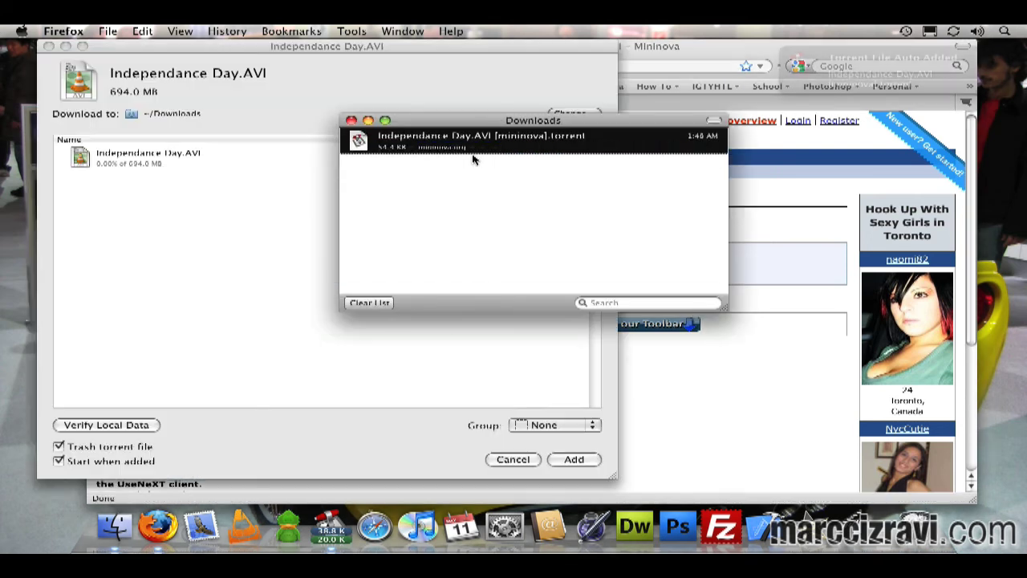
left_click(566, 458)
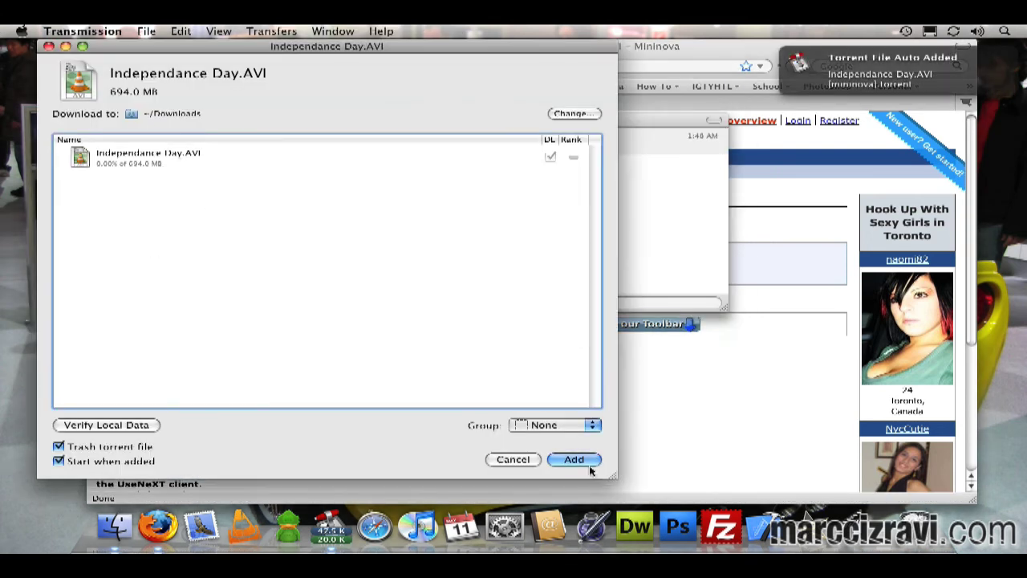
- Close Downloads, check the five transfers in Transmission, then close its window
left_click(351, 120)
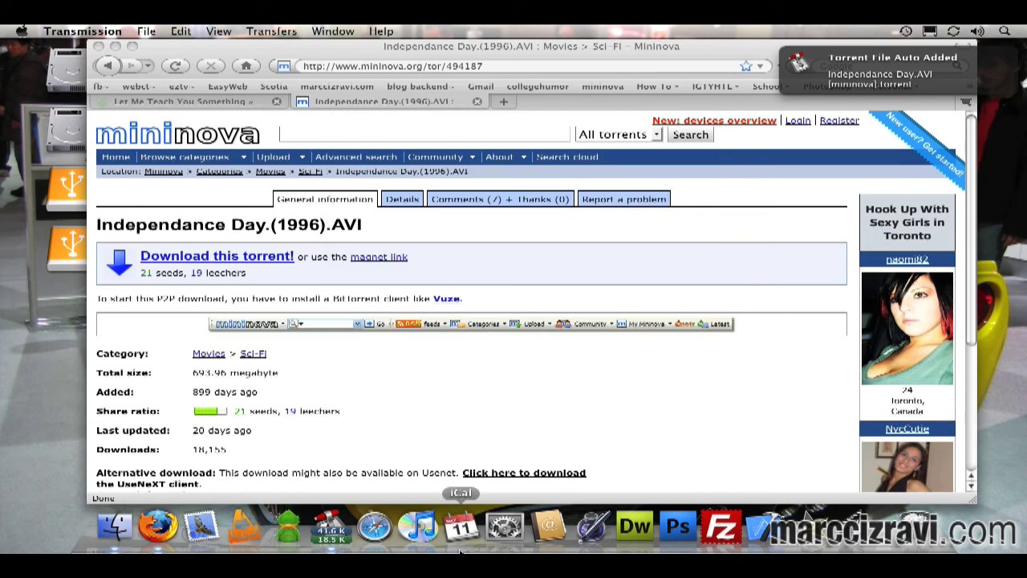
left_click(329, 527)
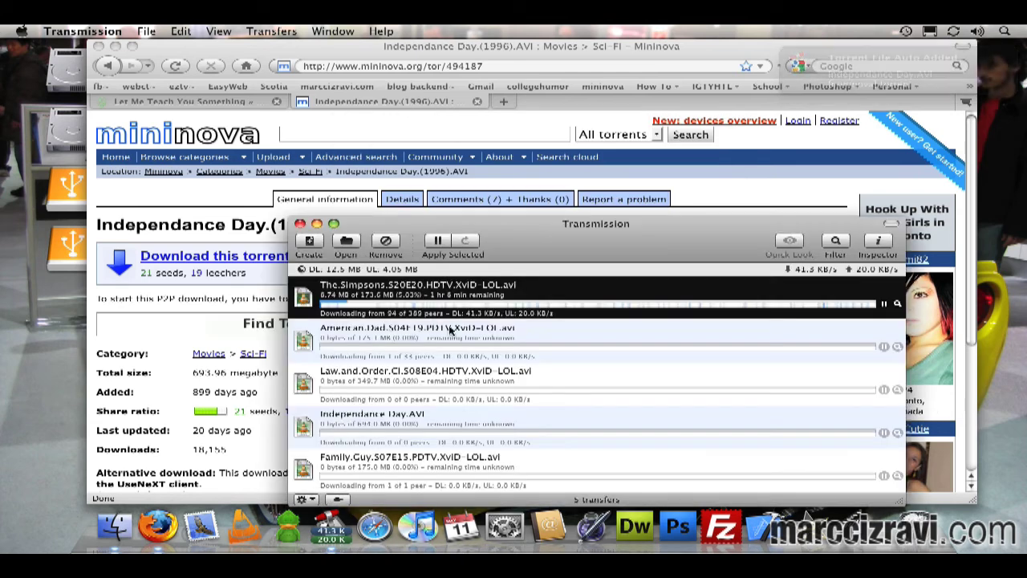
left_click_drag(625, 218, 461, 62)
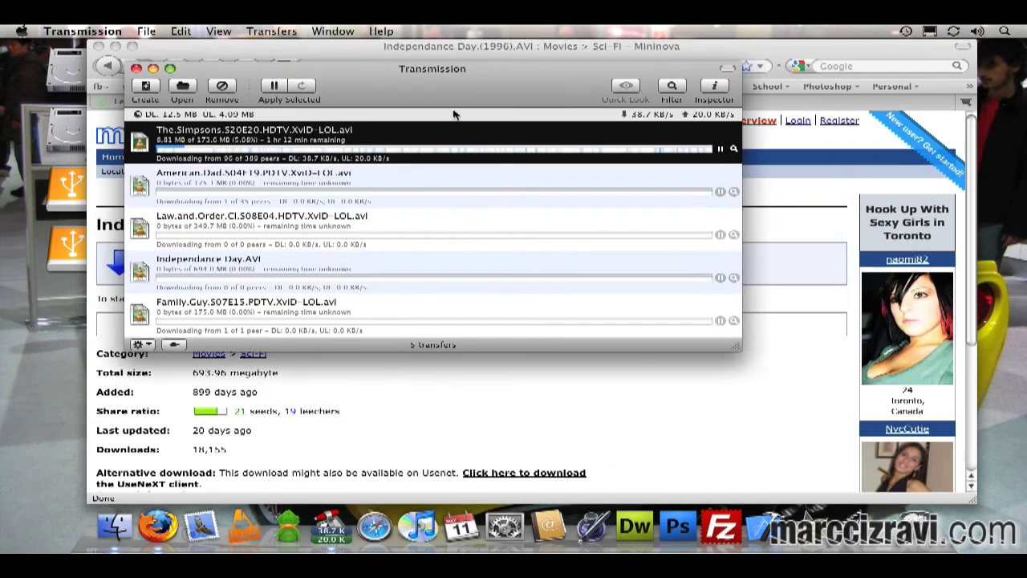
left_click(136, 69)
- Open Finder's Downloads folder and select the in-progress Simpsons S20E20 AVI file
left_click(115, 526)
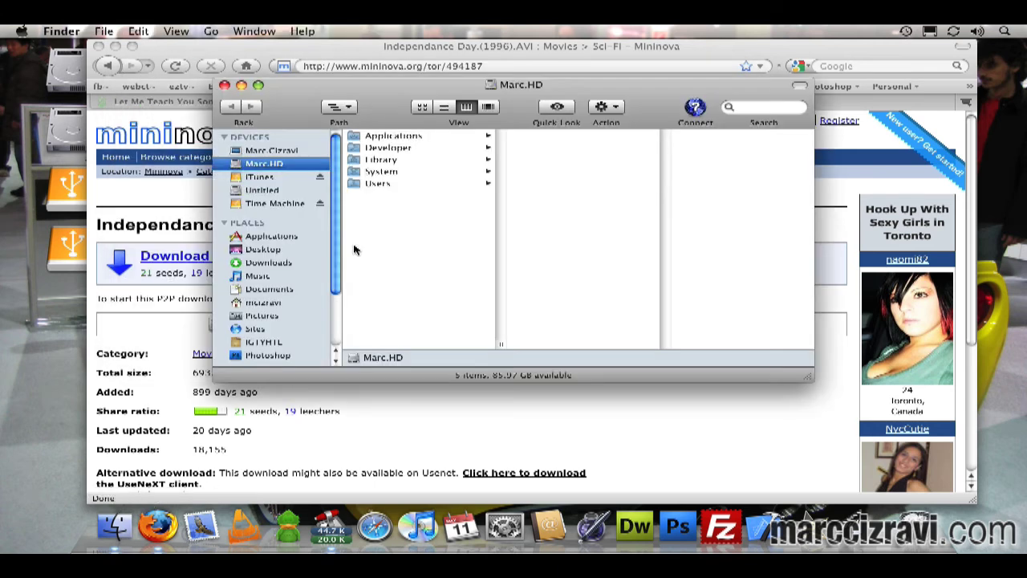
left_click(261, 263)
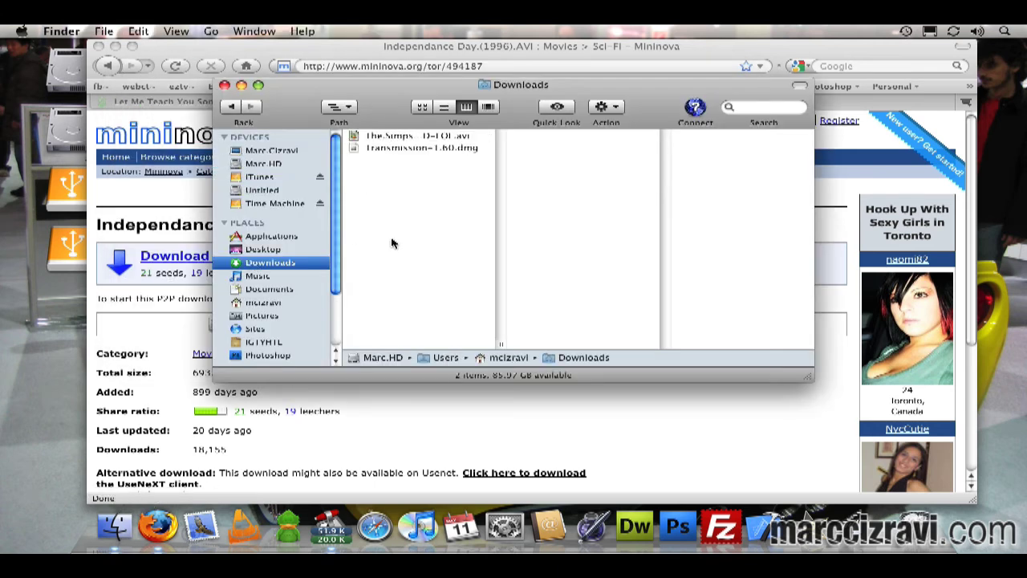
left_click(407, 138)
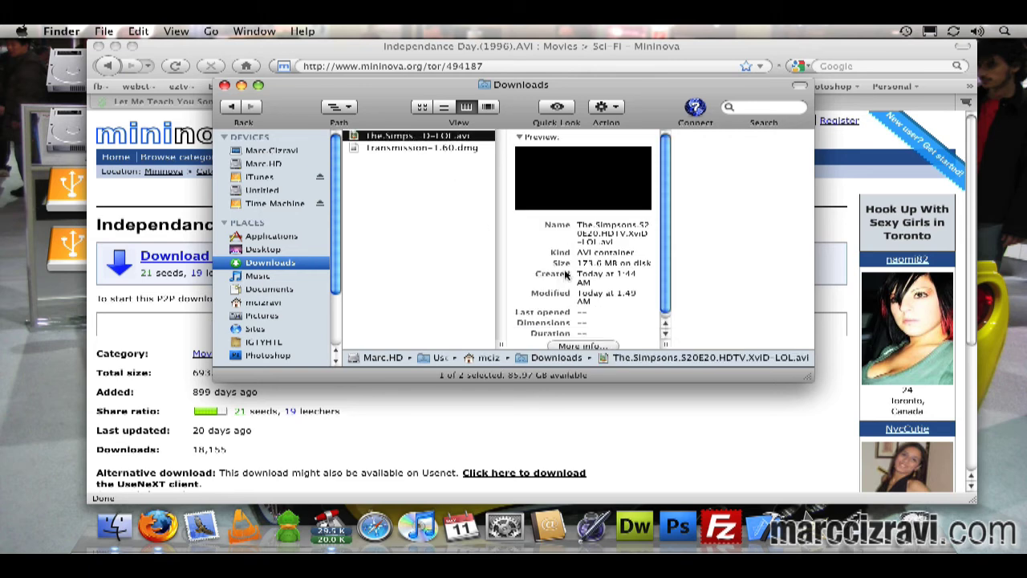
- Check Transmission's transfer list, close it, and return to the Downloads window
left_click(330, 526)
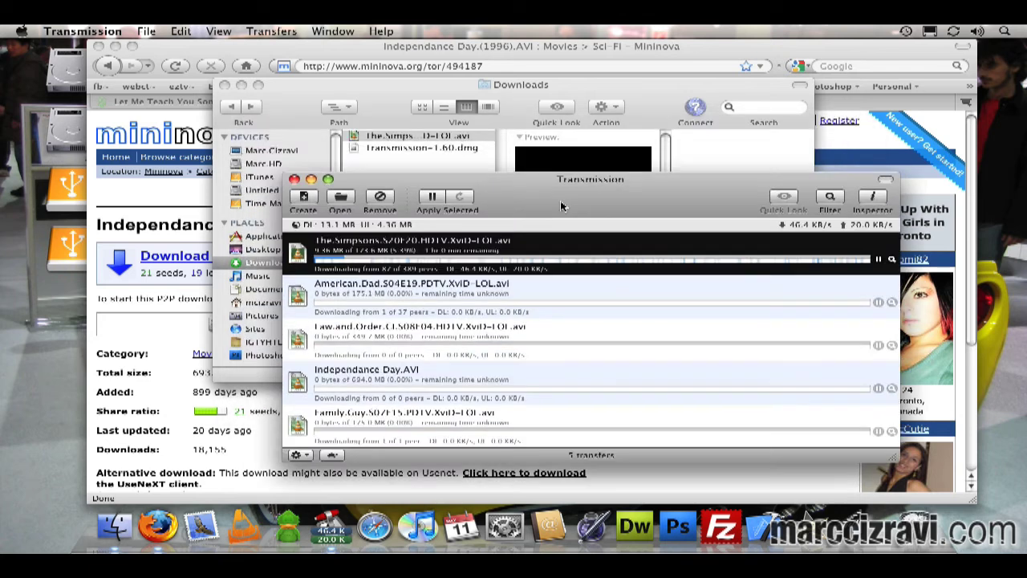
left_click(329, 172)
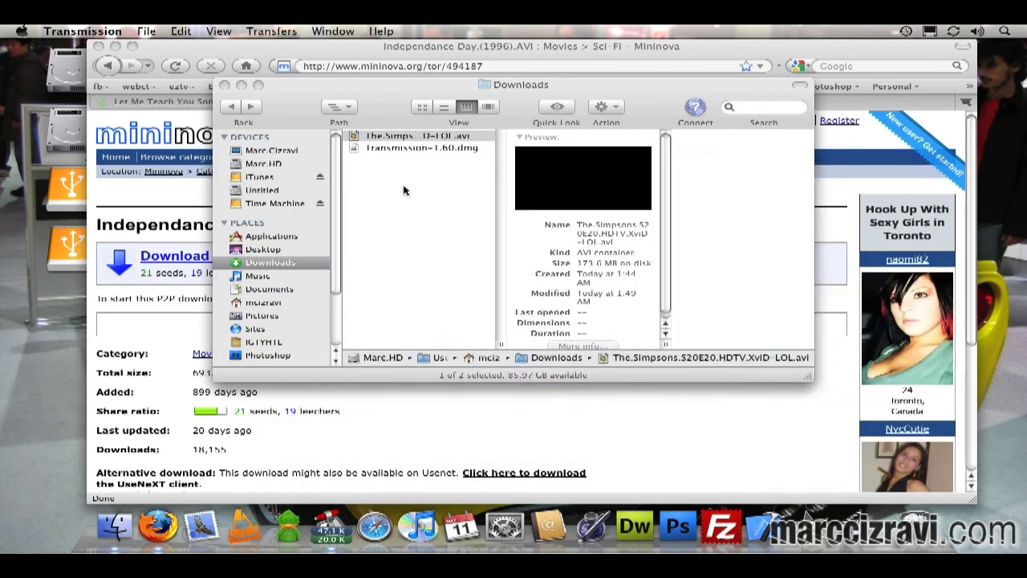
left_click(408, 176)
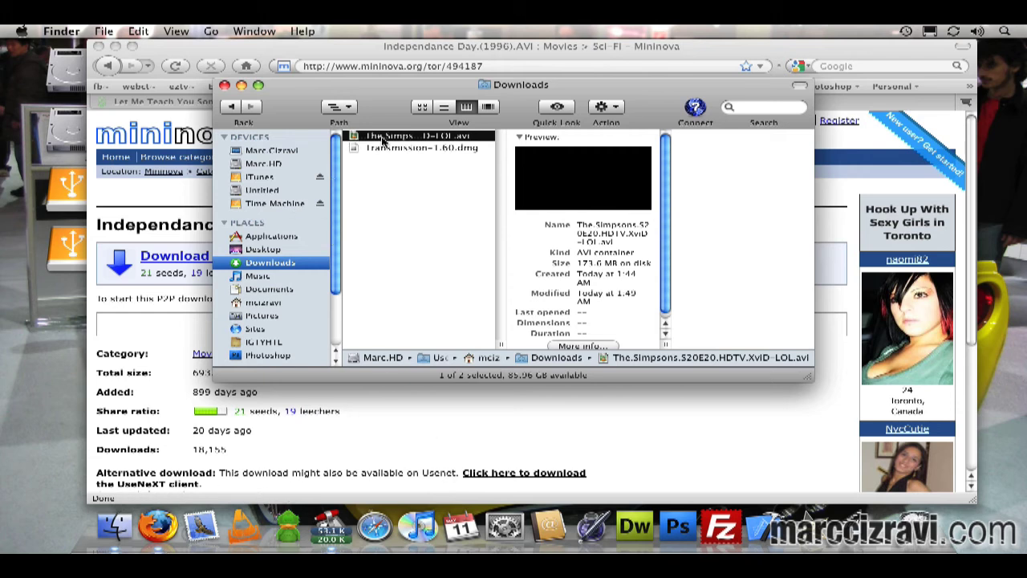
- Open Get Info for the Simpsons episode and try QuickTime Player as its opener
right_click(384, 140)
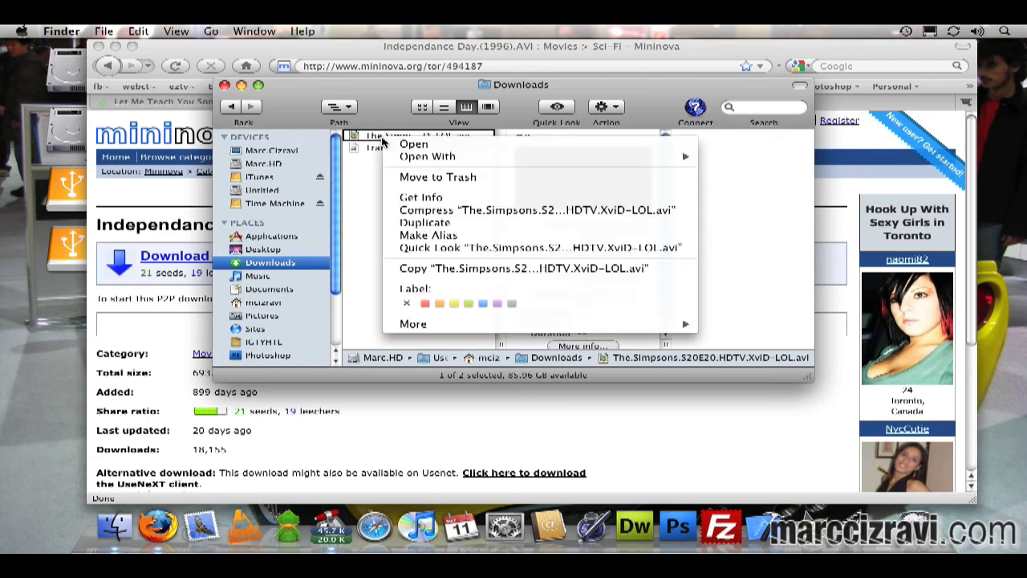
left_click(421, 199)
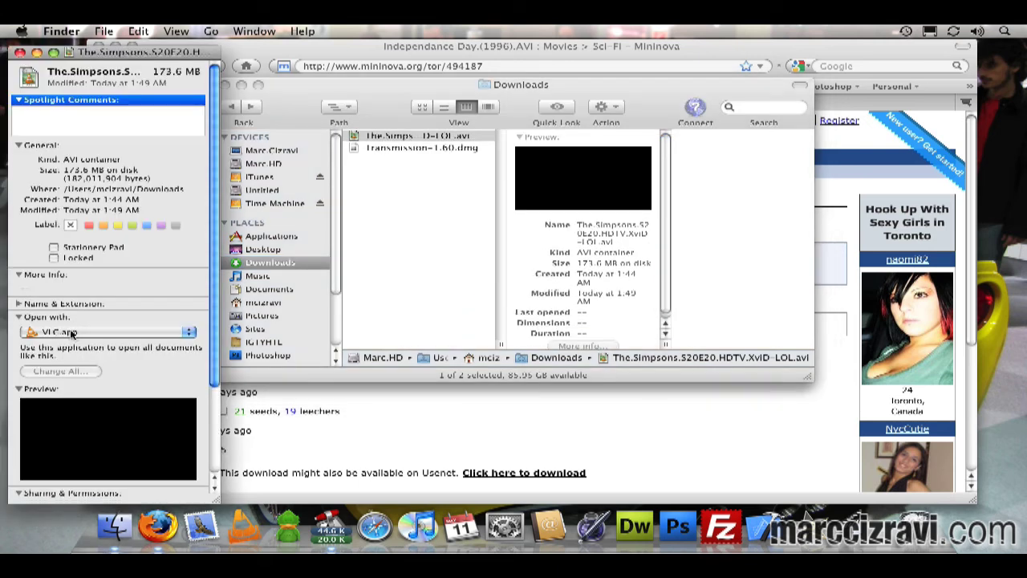
left_click(73, 332)
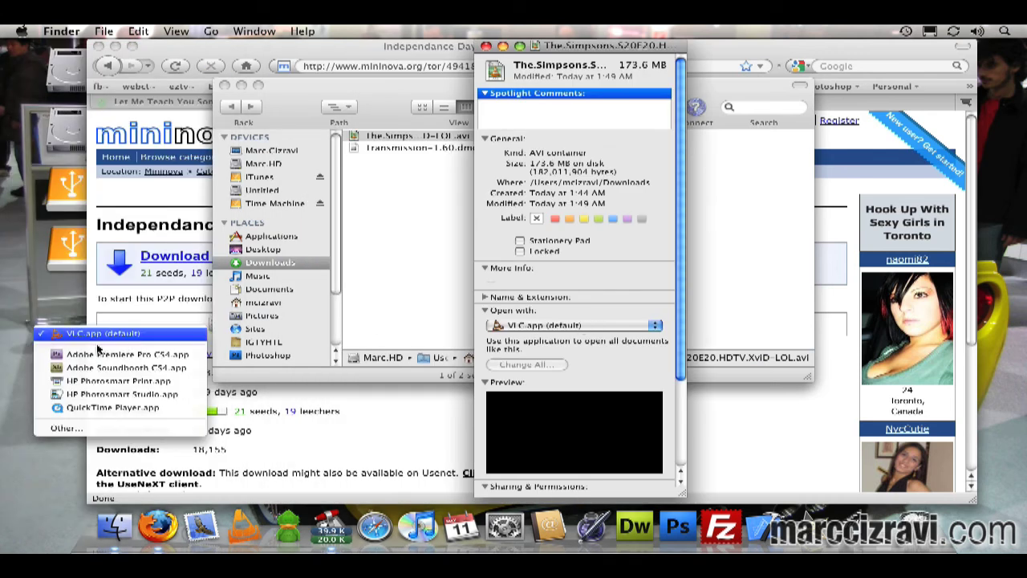
left_click(574, 325)
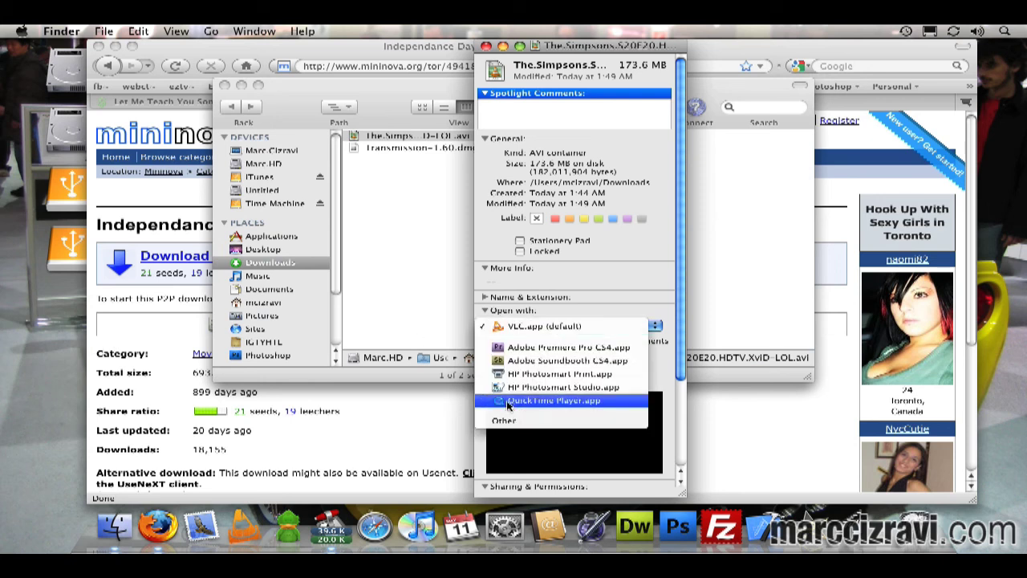
left_click(513, 408)
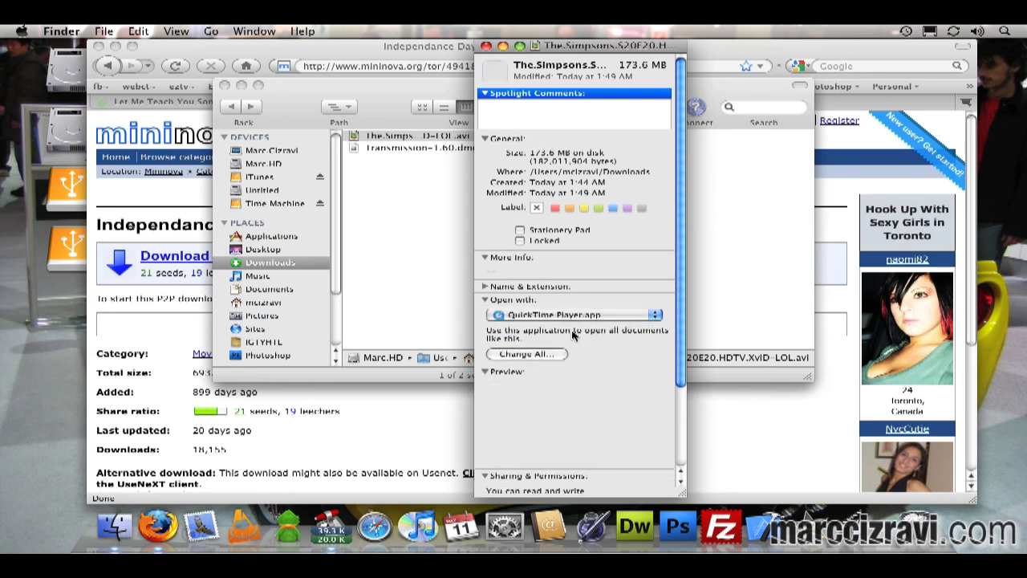
- Browse the Applications folder and pick VLC.app to open the Simpsons episode
left_click(530, 329)
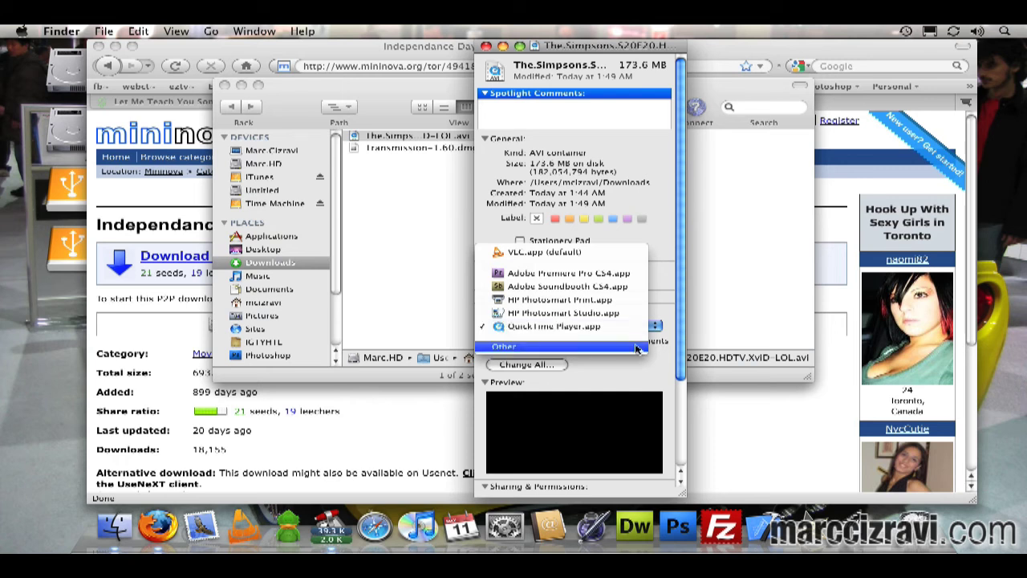
left_click(583, 351)
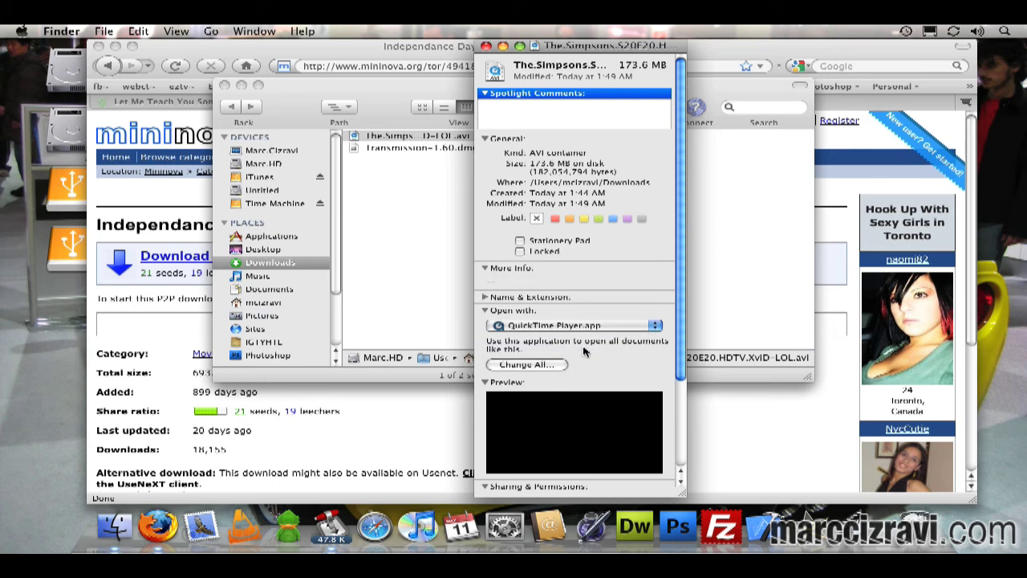
scroll(595, 138, "down", 5)
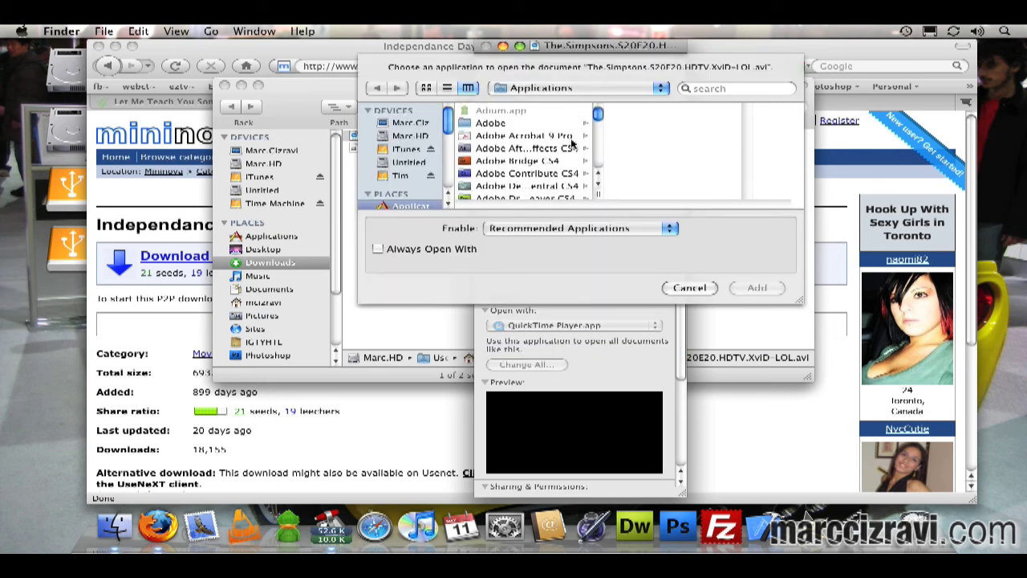
scroll(596, 138, "down", 10)
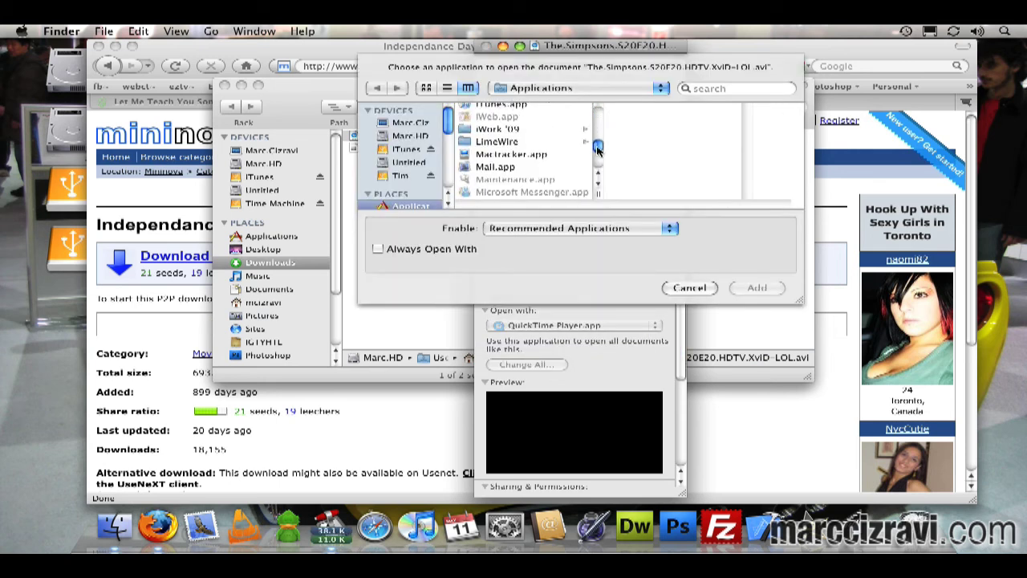
scroll(597, 157, "down", 8)
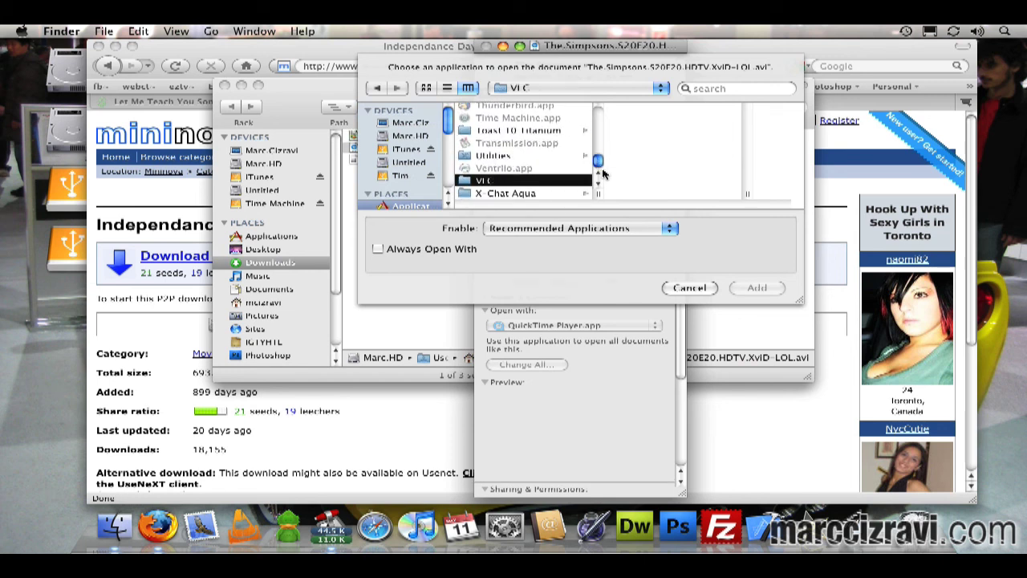
left_click(590, 181)
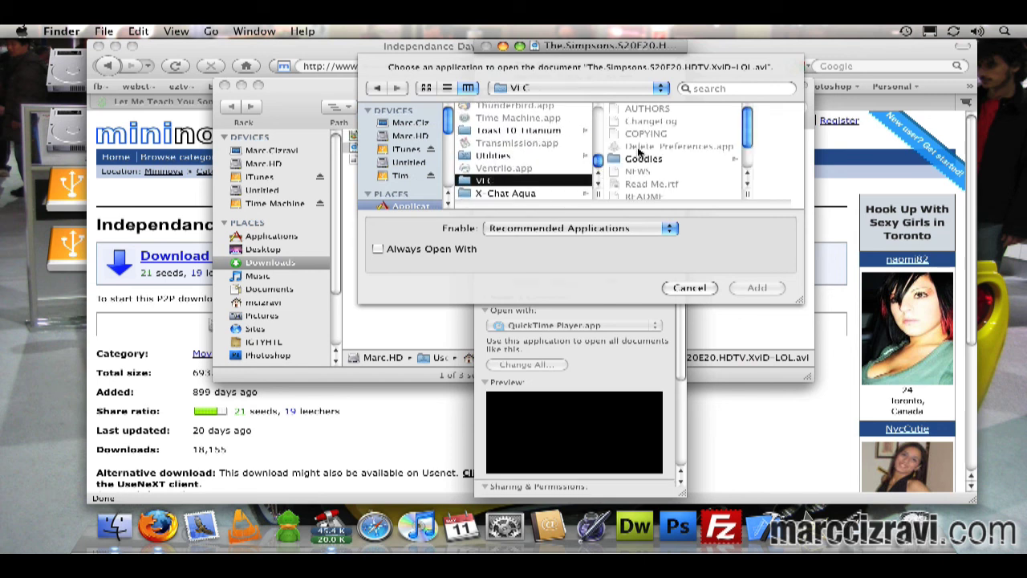
left_click(745, 152)
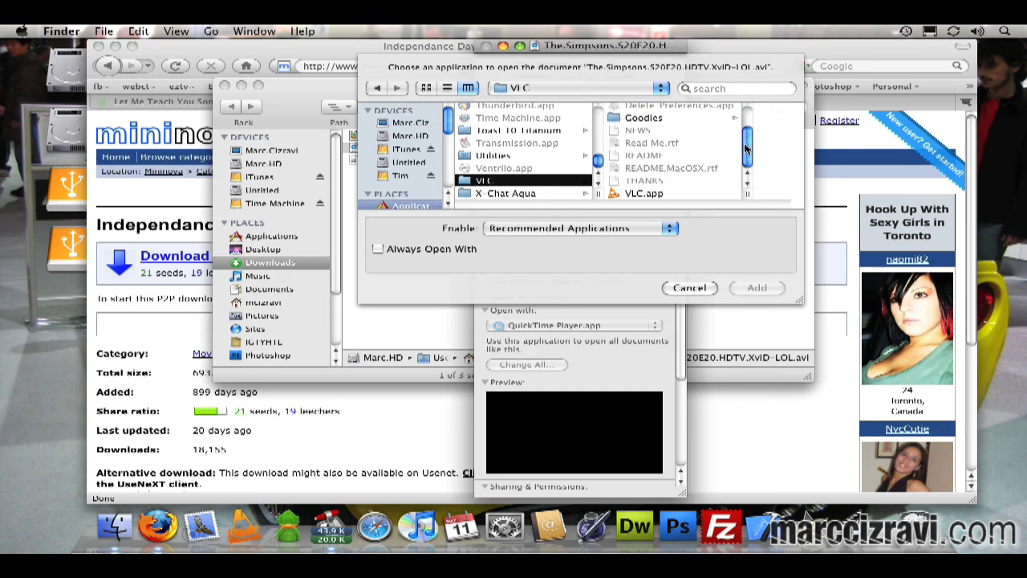
left_click(644, 193)
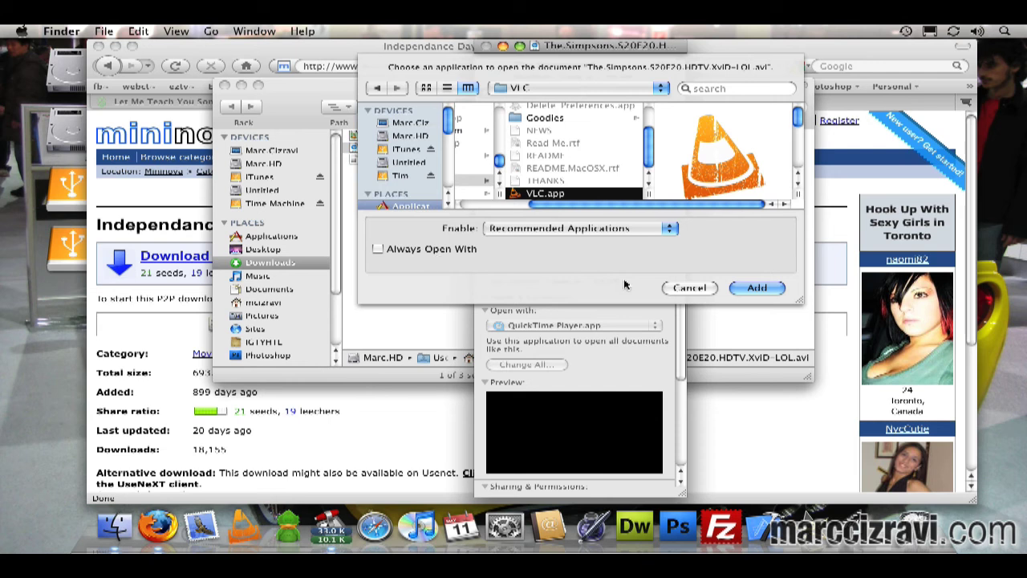
- Apply VLC.app as the default opener for every .avi file and confirm
left_click(399, 250)
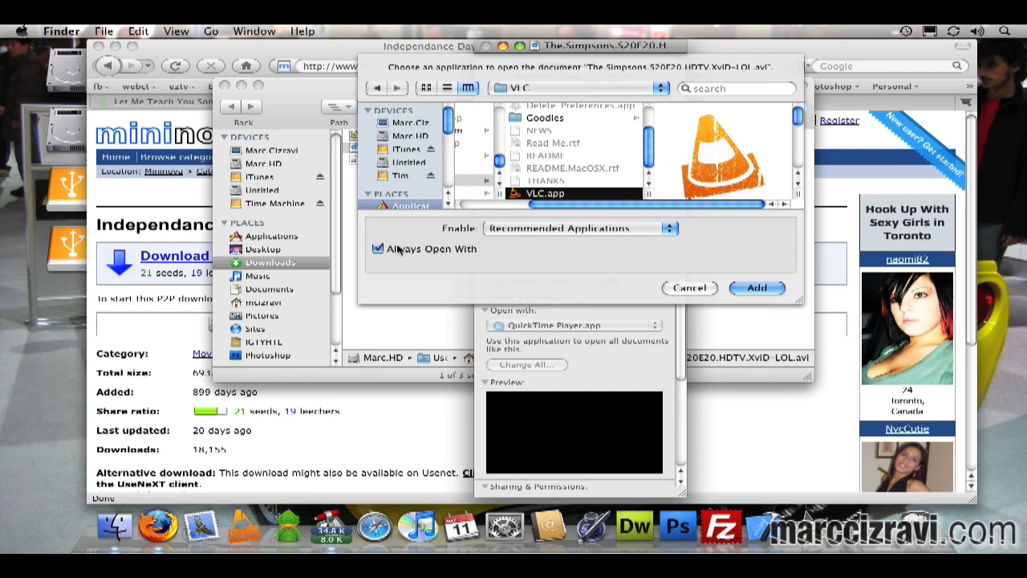
left_click(739, 286)
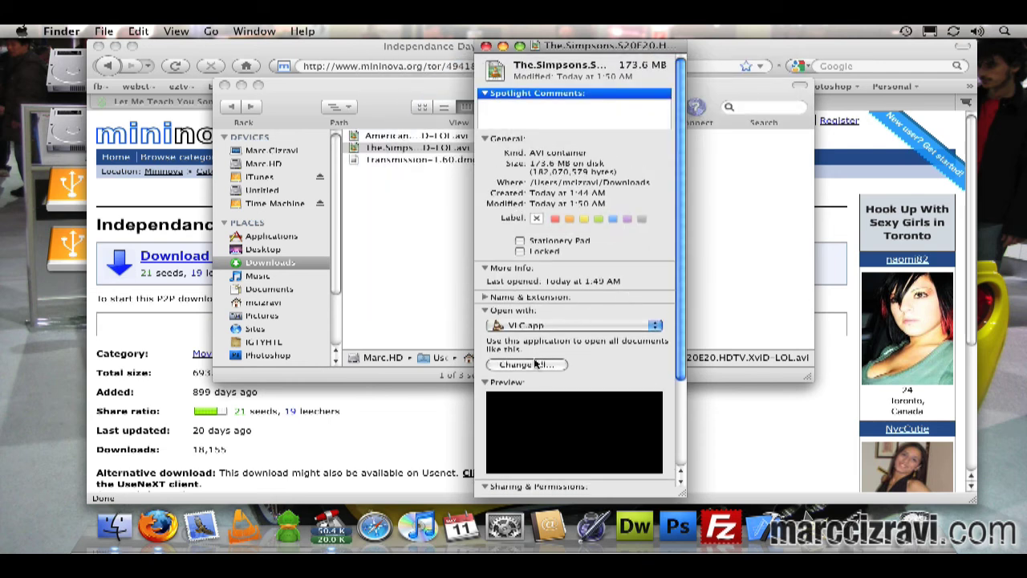
left_click(526, 365)
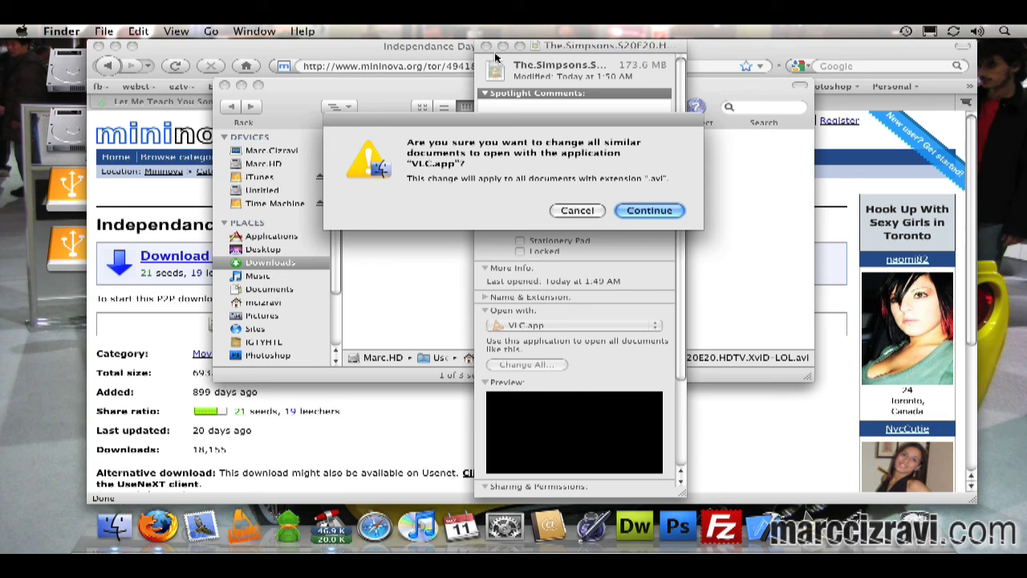
key("Return")
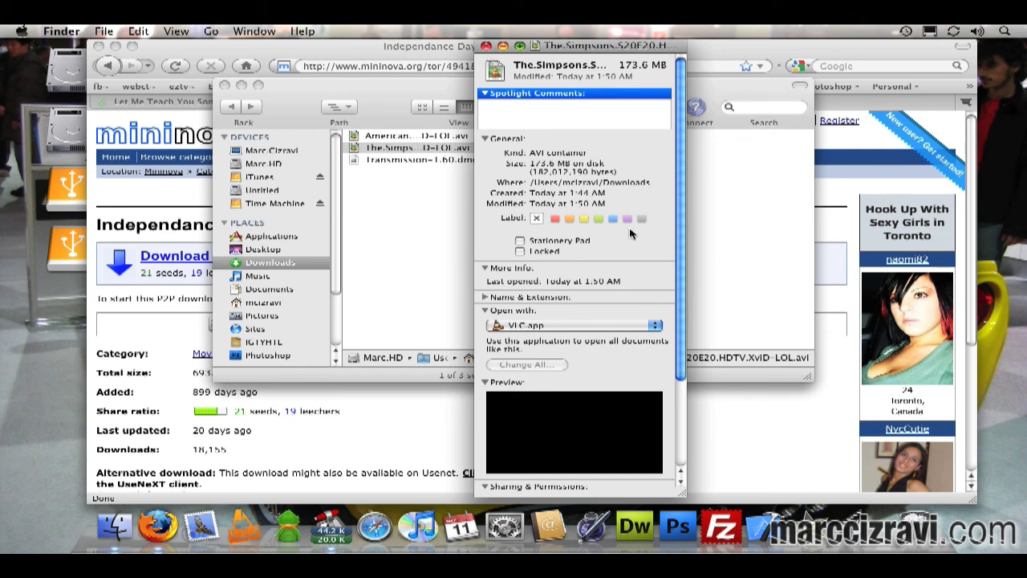
- Close the Info window and preview the American Dad and Family Guy files in Downloads
key("super+w")
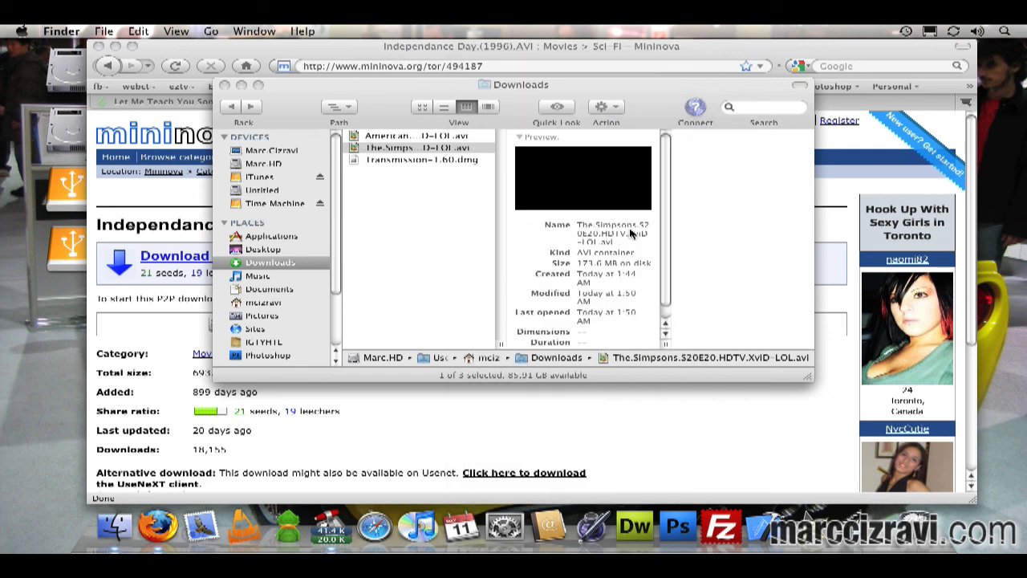
left_click(470, 215)
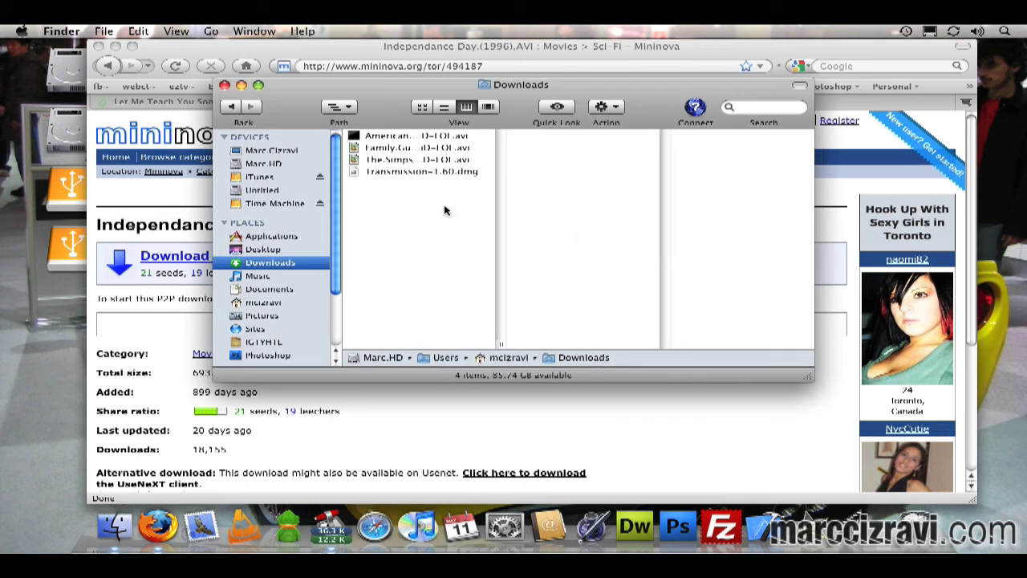
left_click(392, 138)
key("Down")
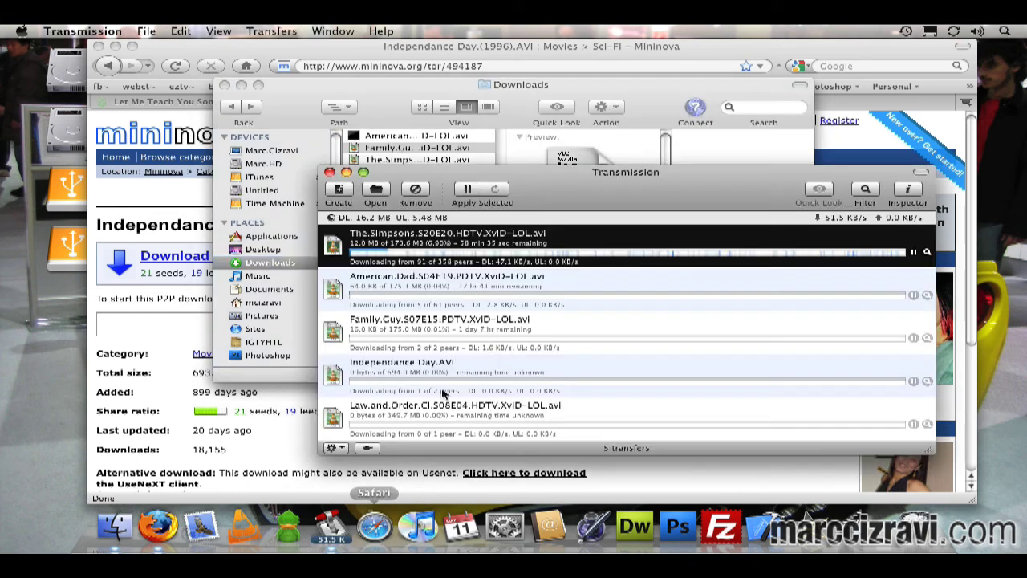
- Review the transfers, close the transfer list, clear the file selection, and close Downloads
left_click(361, 293)
key("Down")
key("Down")
key("Down")
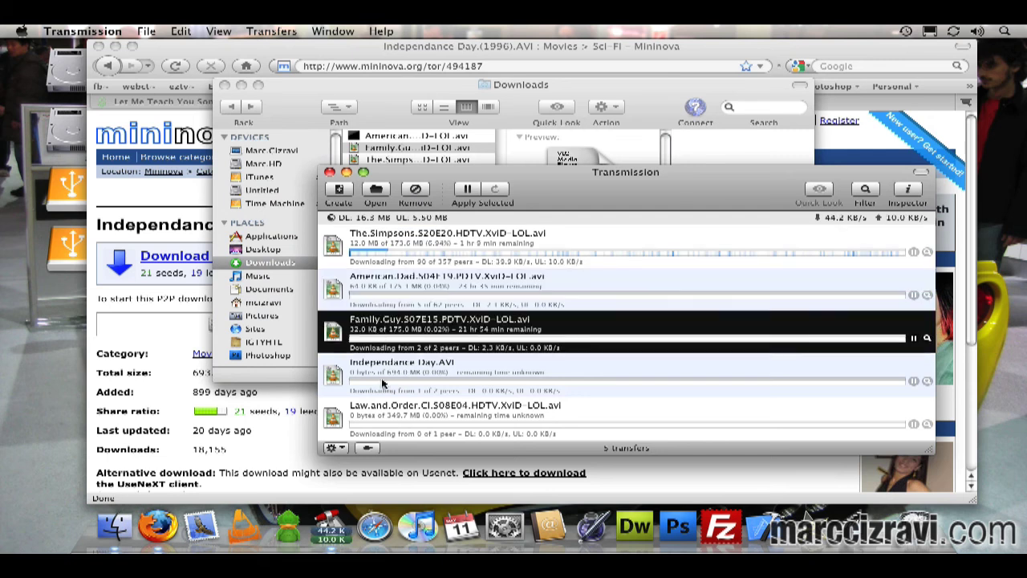
left_click(329, 172)
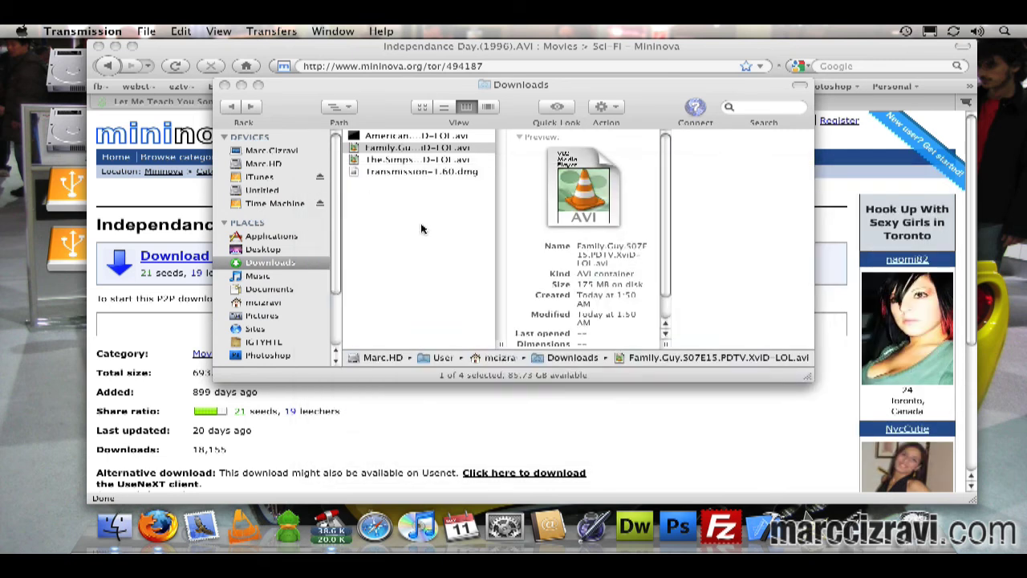
left_click(422, 227)
left_click(481, 246)
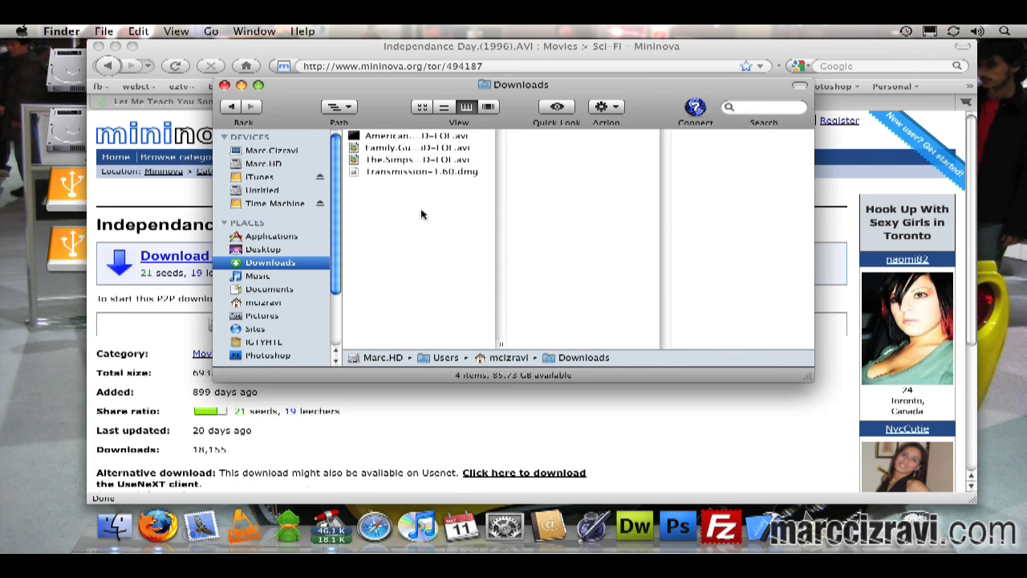
left_click(225, 85)
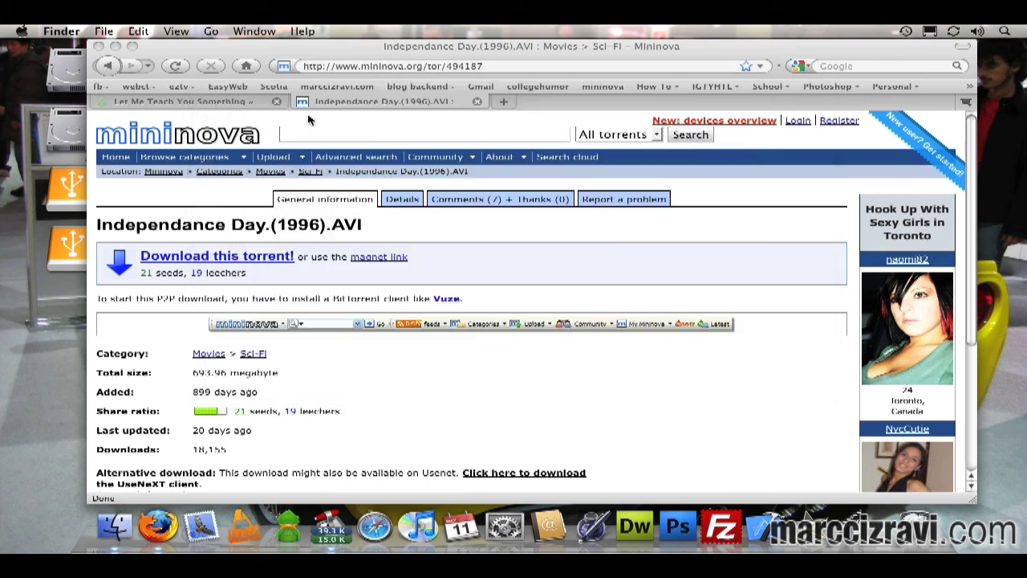
- Close the Mininova movie tab and scroll down the Rookie's Guide
left_click(582, 244)
key("super+w")
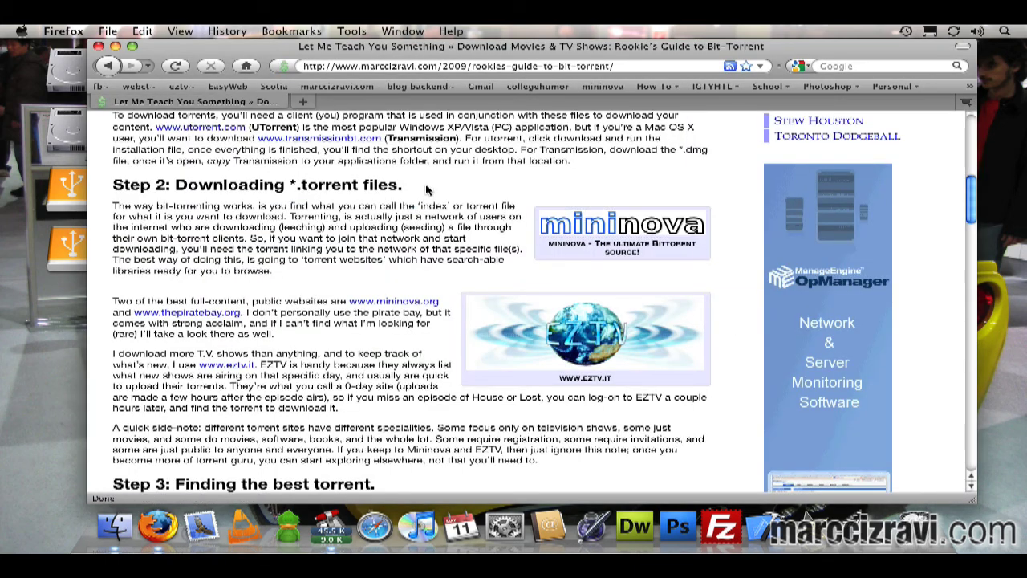
scroll(426, 190, "down", 8)
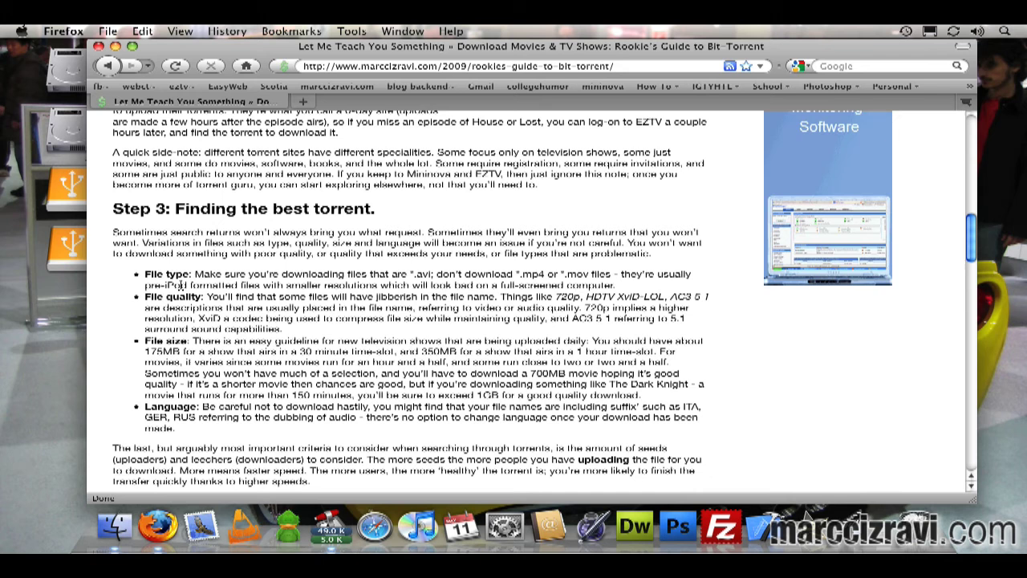
scroll(182, 284, "down", 1)
- Highlight the guide's torrent tips from File type to Language, then the Step 4 heading
triple_click(136, 269)
left_click(203, 260)
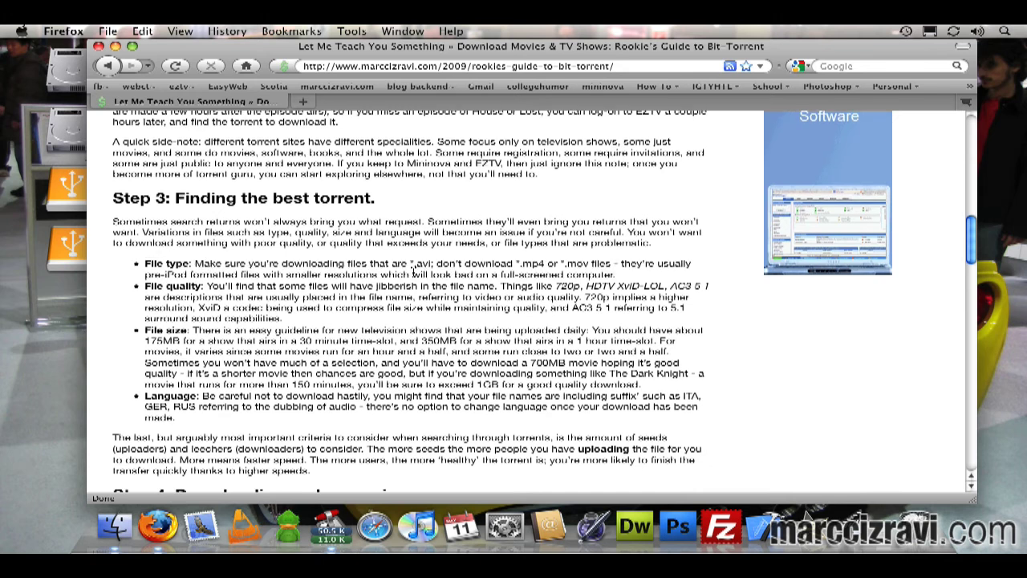
left_click_drag(145, 263, 267, 423)
left_click(267, 423)
triple_click(148, 267)
left_click(164, 294)
scroll(185, 333, "down", 5)
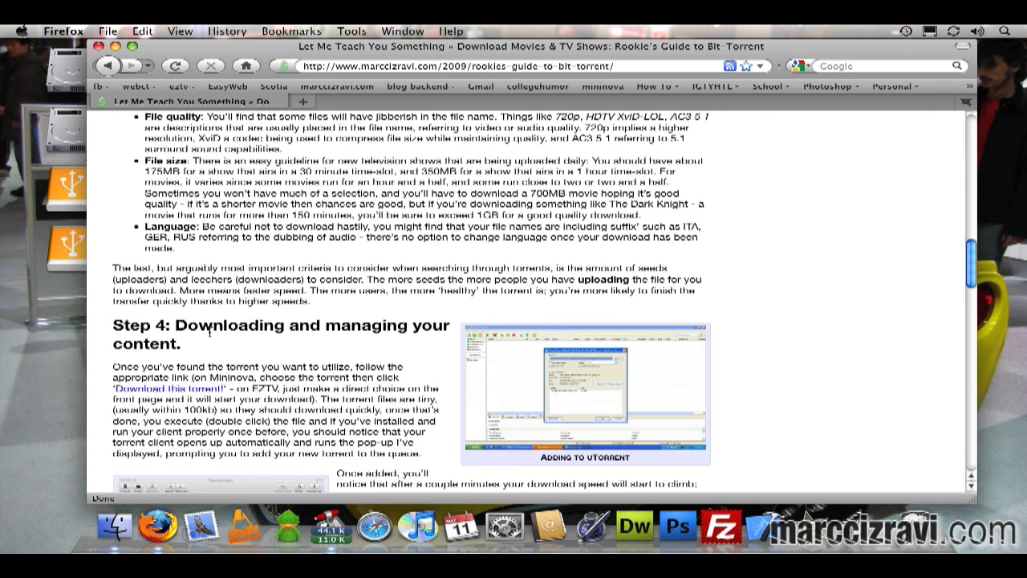
triple_click(212, 346)
left_click(213, 346)
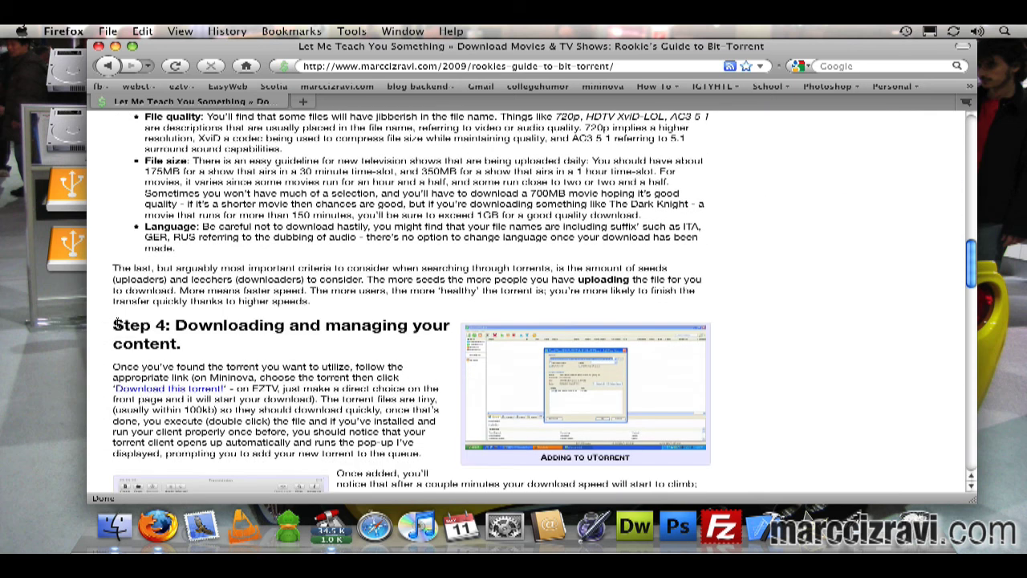
- Glance at Transmission's transfer list, move it aside, then close it
left_click(333, 529)
left_click_drag(350, 171, 305, 141)
left_click(281, 139)
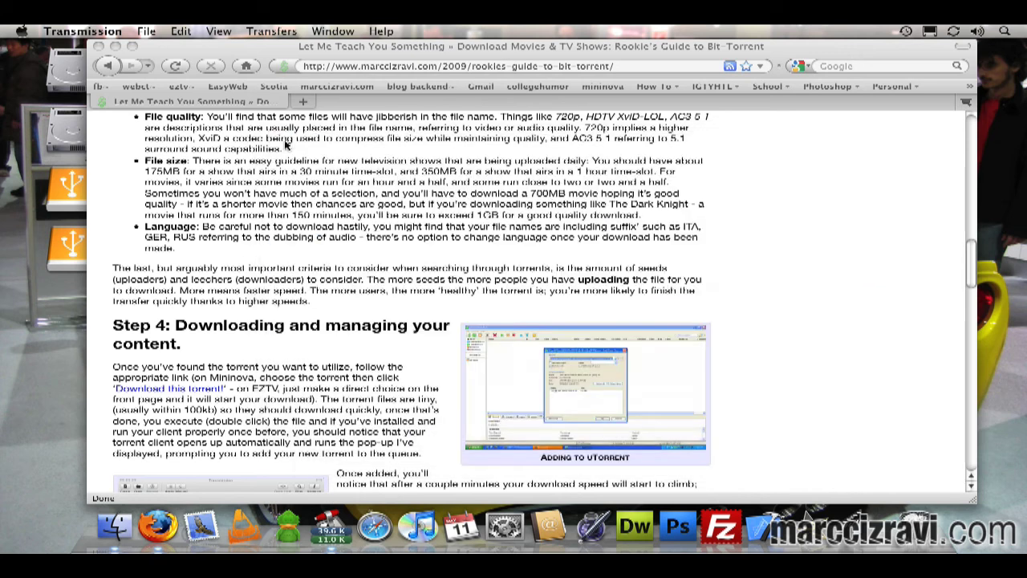
left_click(430, 313)
- Read the paragraph on opening torrent files, then select The Simpsons transfer in Transmission
scroll(424, 310, "down", 3)
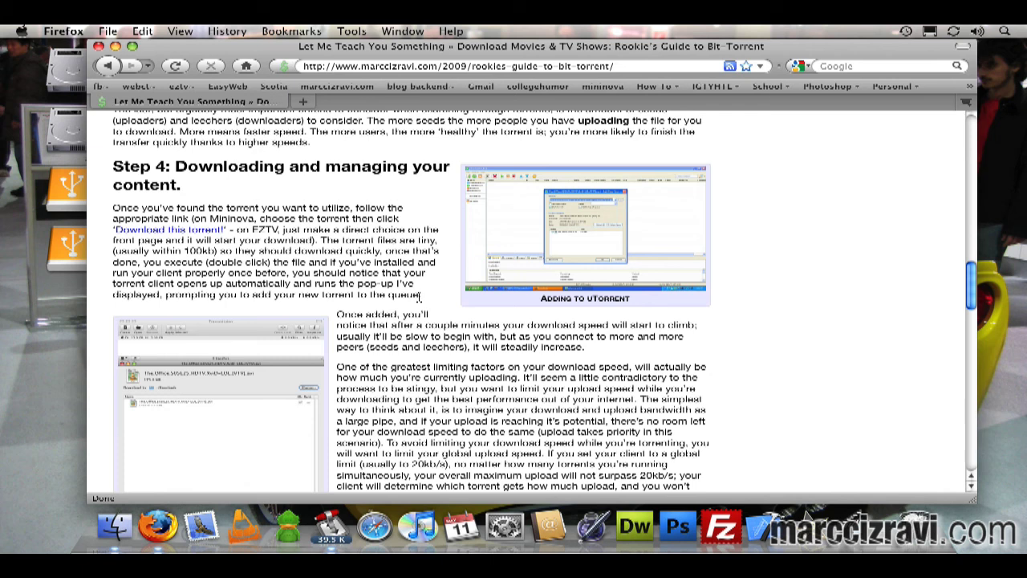
left_click_drag(423, 298, 393, 200)
left_click(394, 261)
left_click(350, 538)
left_click(353, 203)
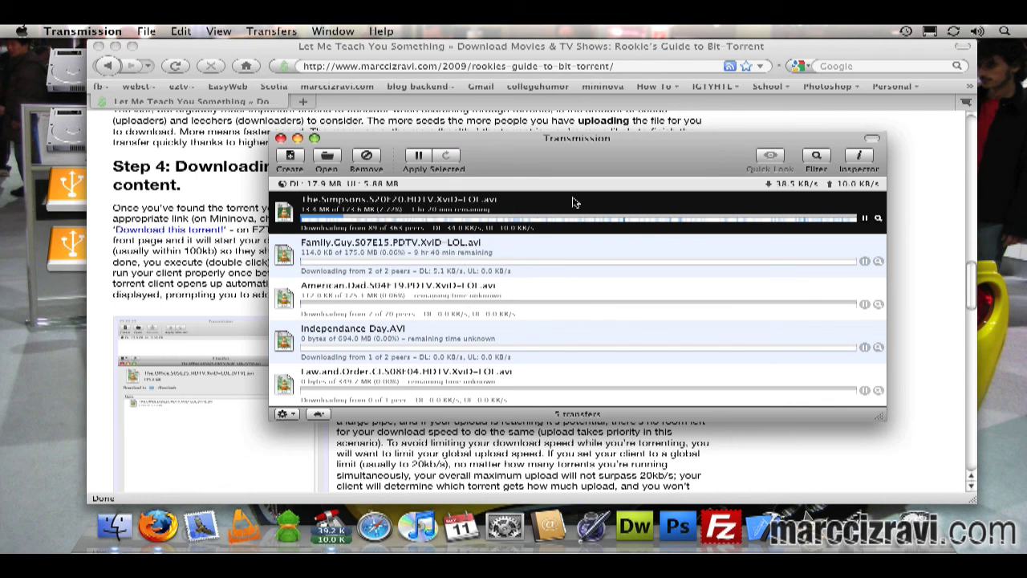
- Switch Transmission's status display from total transfer to Total Ratio (0.32)
left_click(325, 186)
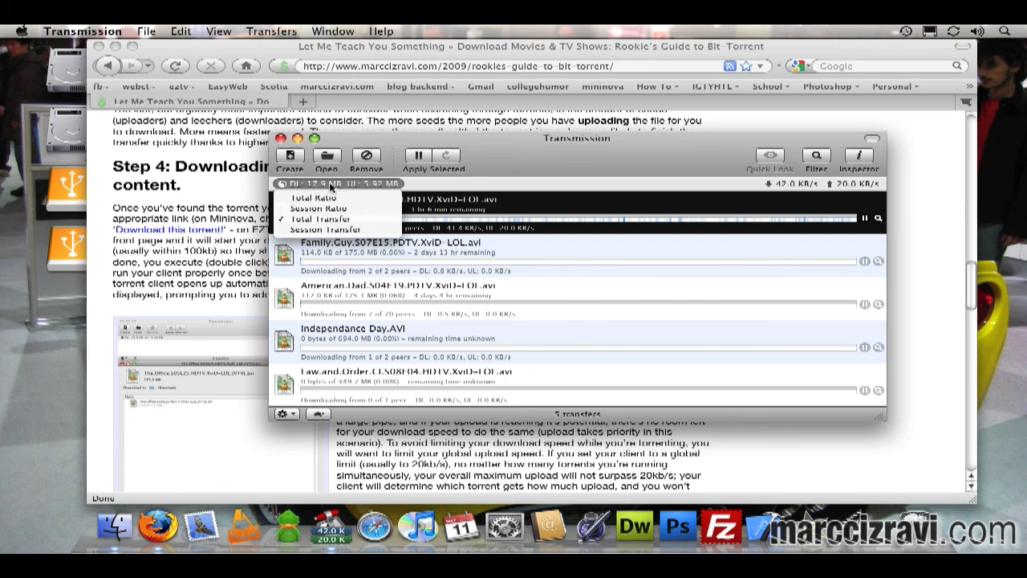
left_click(402, 195)
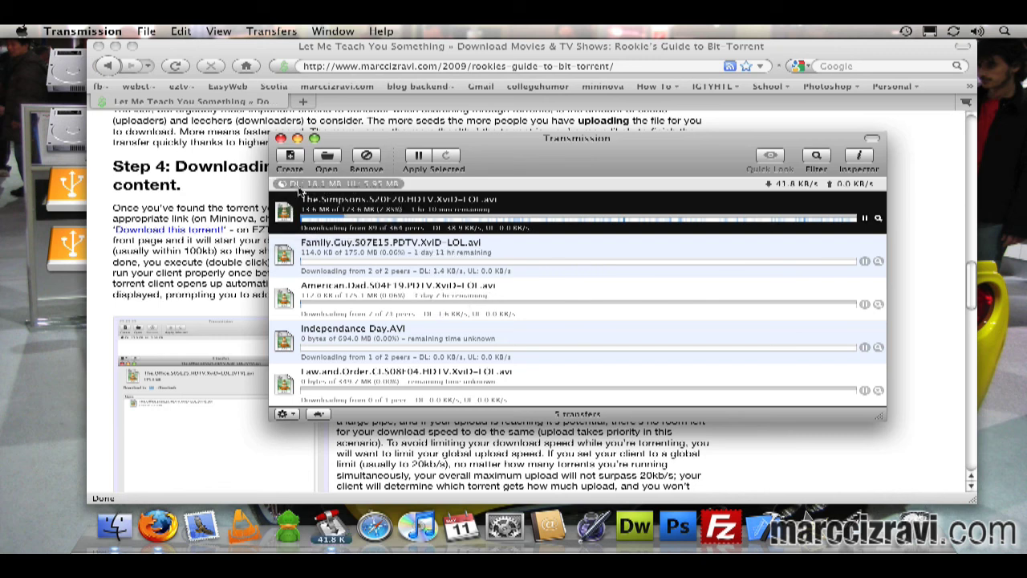
left_click(338, 185)
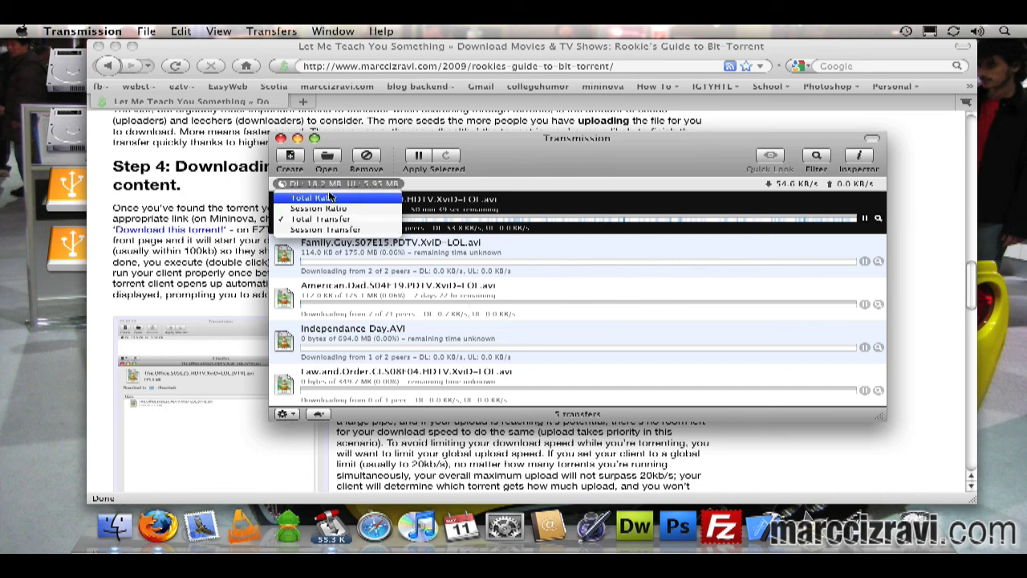
left_click(330, 197)
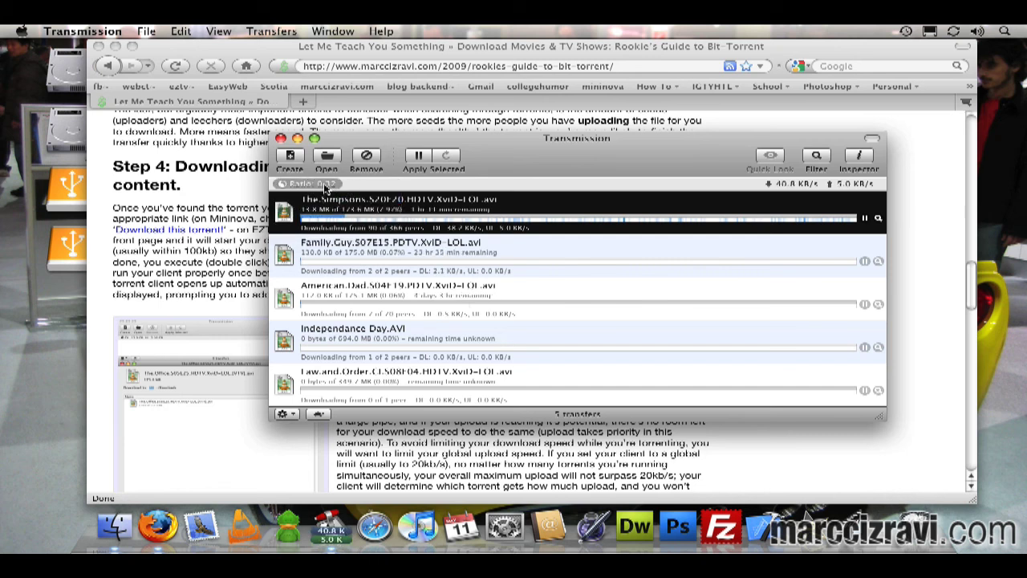
- Close the transfer list, scroll the guide to Step 5, and hide Transmission
left_click(280, 138)
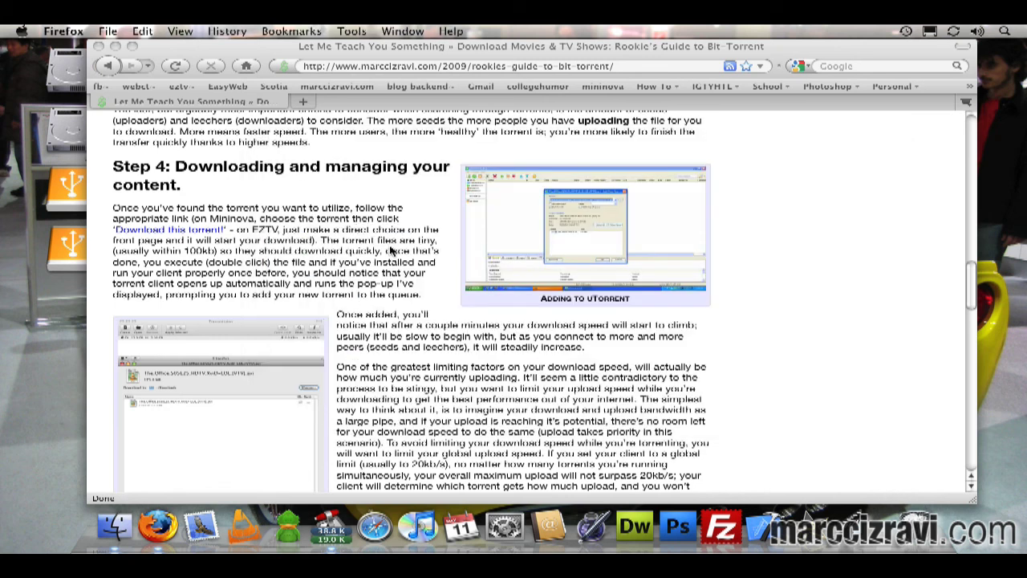
scroll(393, 265, "down", 10)
scroll(393, 271, "down", 10)
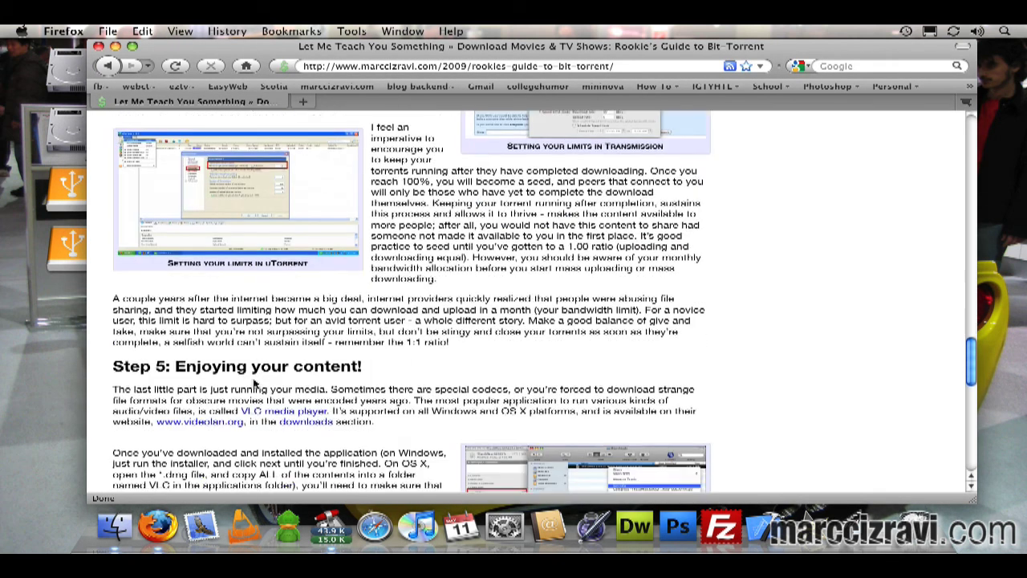
scroll(388, 353, "down", 1)
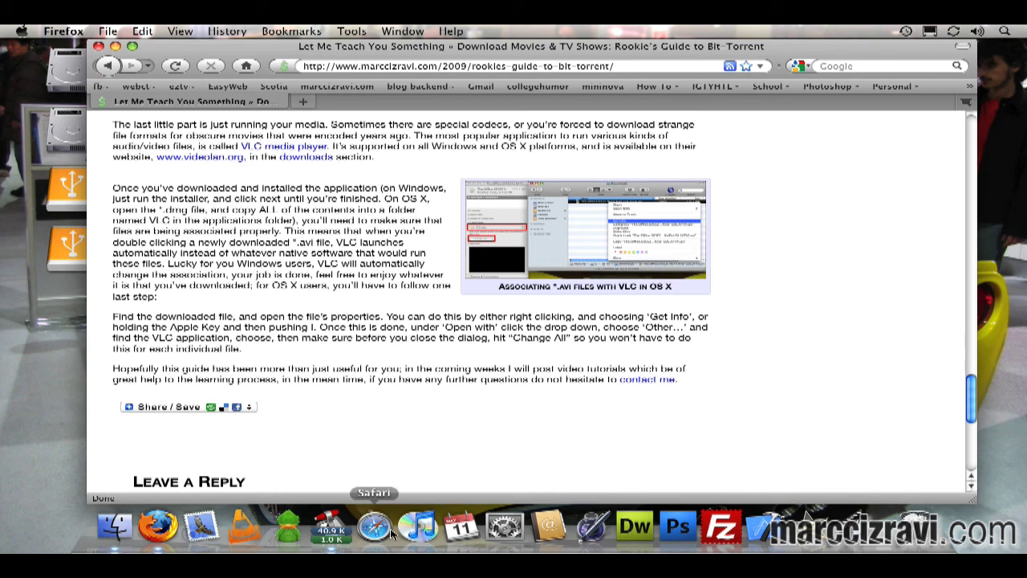
left_click(331, 526)
key("super+h")
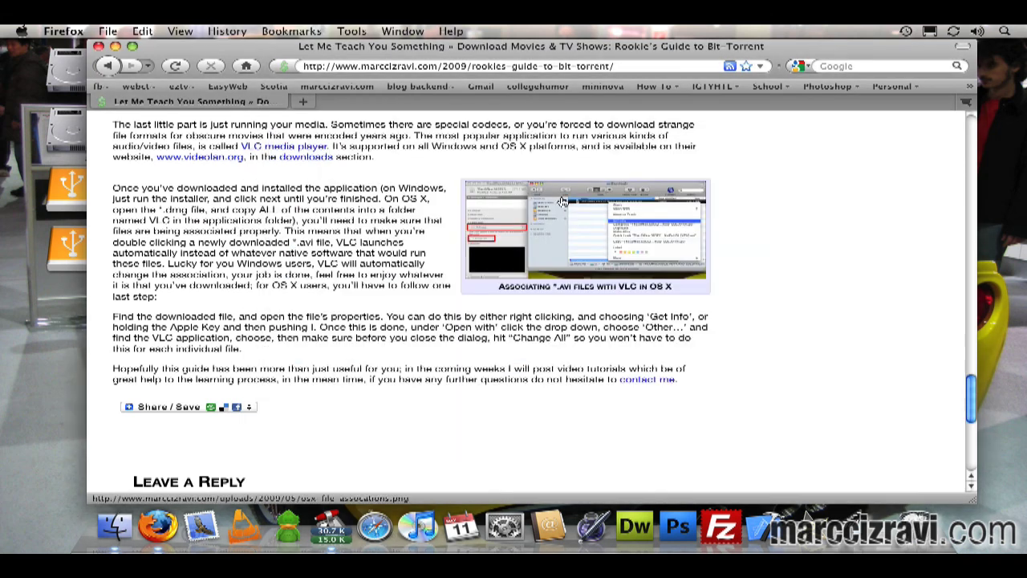